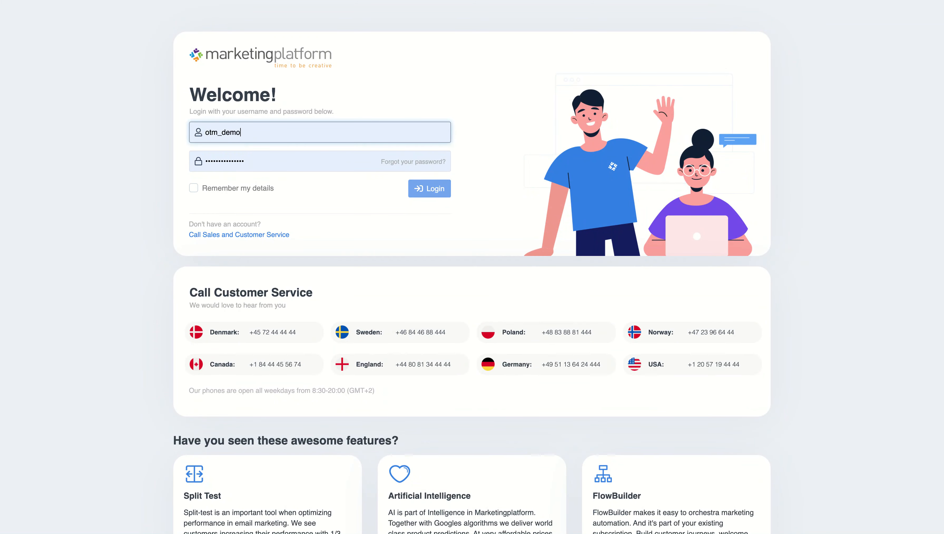
Log in to the account with the filled-in username and password.
{"action": "left_click", "coordinate": [431, 190]}
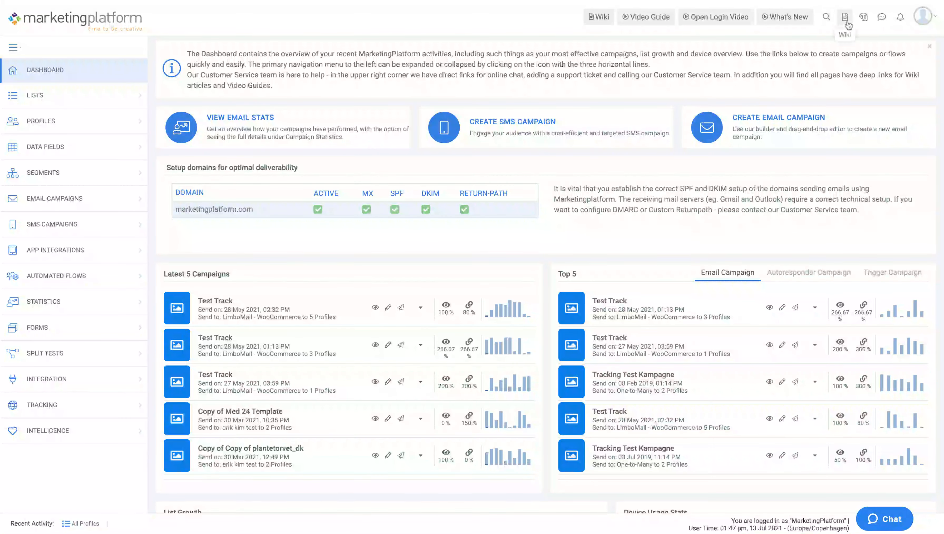
View the customer service phone numbers and the recent notifications, closing each of them.
{"action": "left_click", "coordinate": [864, 18]}
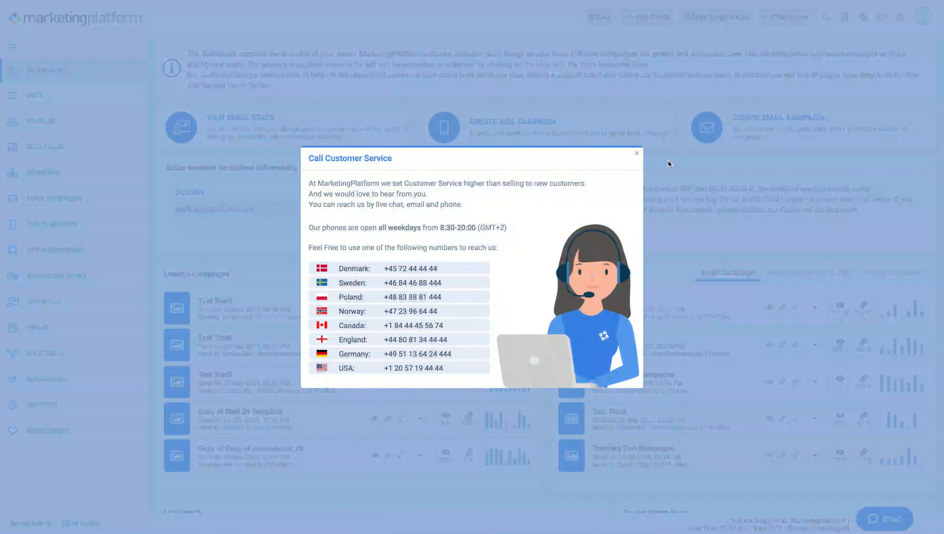
{"action": "left_click", "coordinate": [637, 154]}
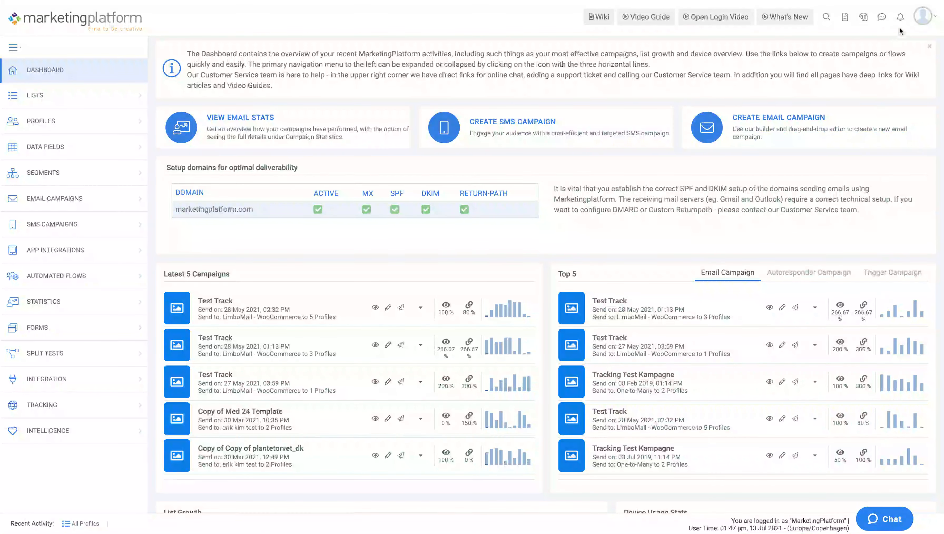
{"action": "left_click", "coordinate": [901, 18]}
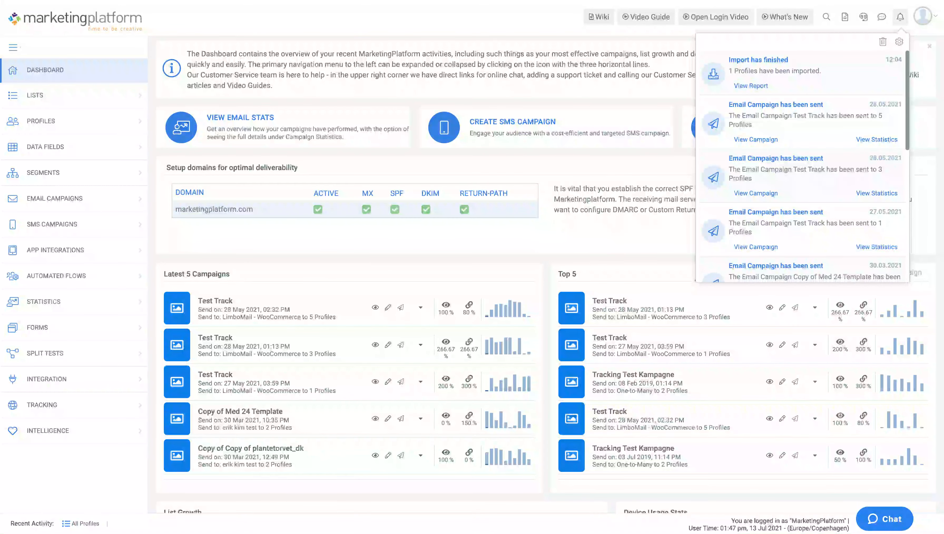
{"action": "left_click", "coordinate": [351, 42]}
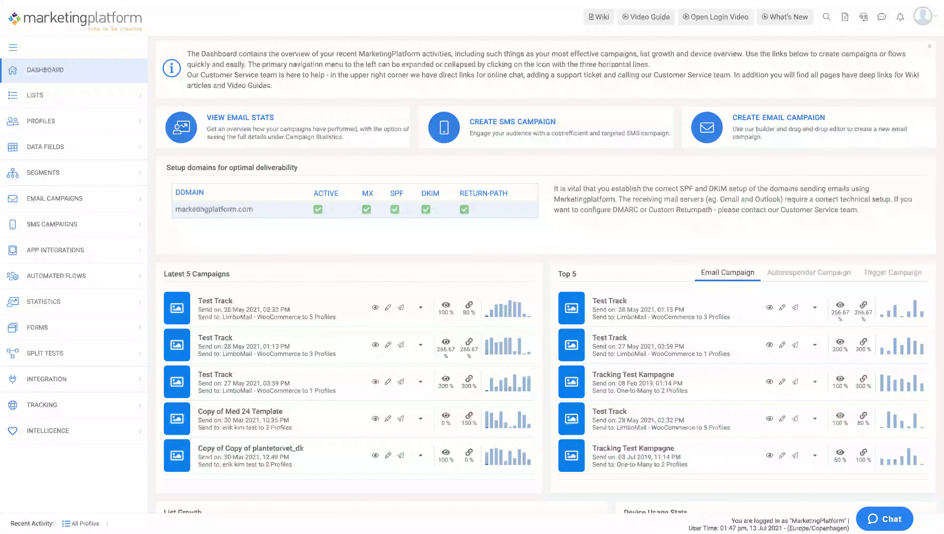
Open the form for adding a new list.
{"action": "left_click", "coordinate": [88, 98]}
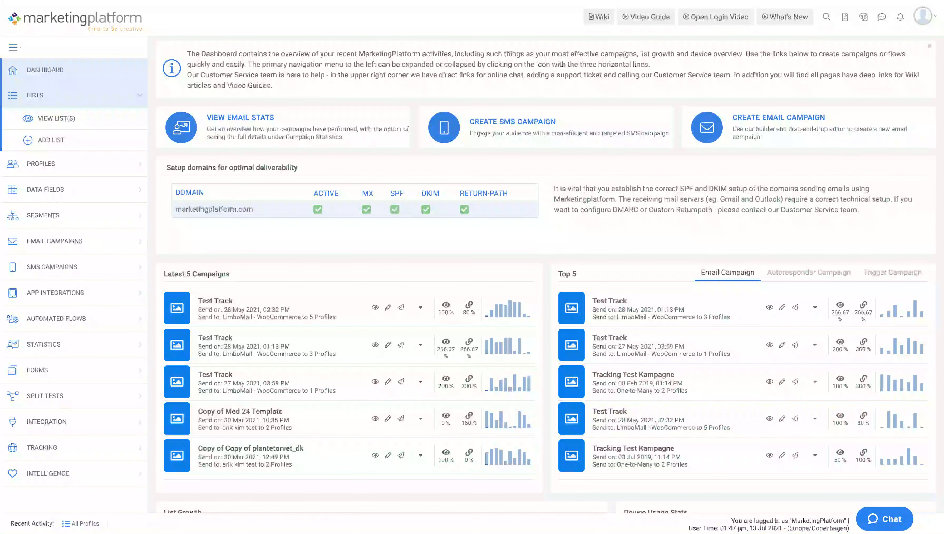
{"action": "left_click", "coordinate": [85, 145]}
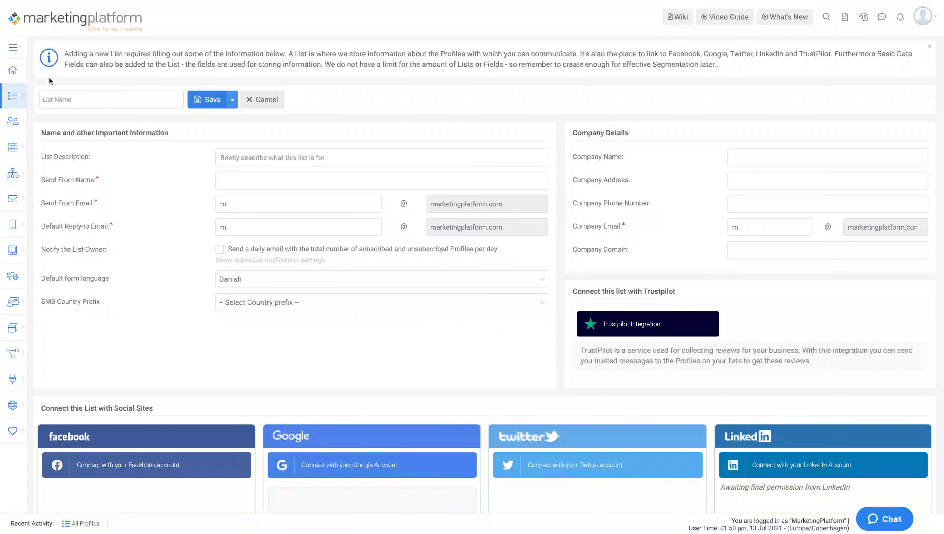
From the overview of all profiles, open the LimboMail - WooCommerce profile with lead score 25 for editing and review its event log.
{"action": "left_click", "coordinate": [15, 48]}
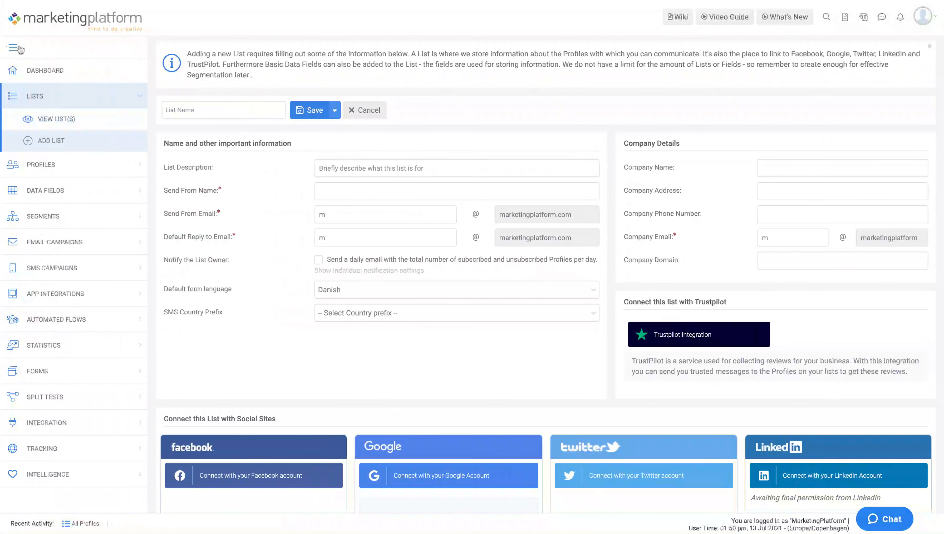
{"action": "left_click", "coordinate": [69, 171]}
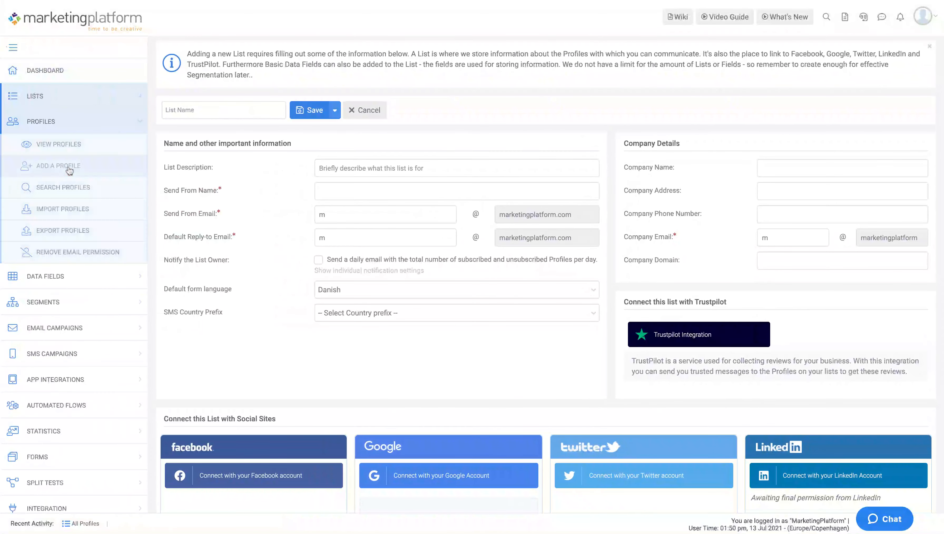
{"action": "left_click", "coordinate": [64, 145]}
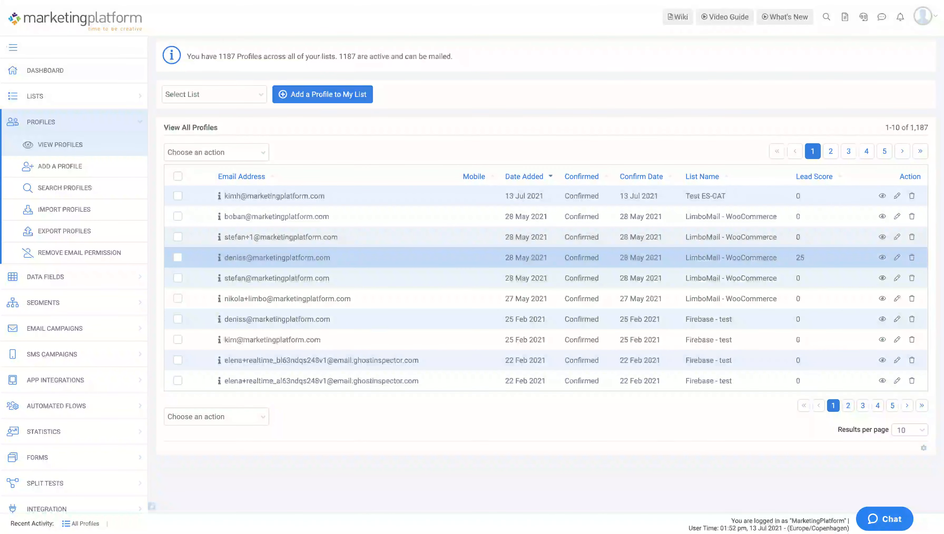
{"action": "left_click", "coordinate": [896, 258]}
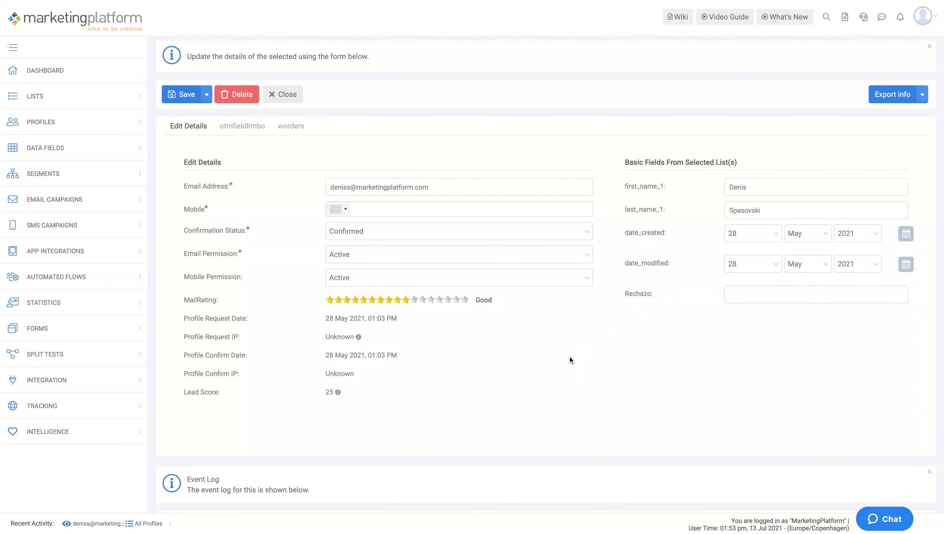
{"action": "scroll", "coordinate": [569, 357], "scroll_direction": "down", "scroll_amount": 5}
{"action": "scroll", "coordinate": [569, 355], "scroll_direction": "down", "scroll_amount": 2}
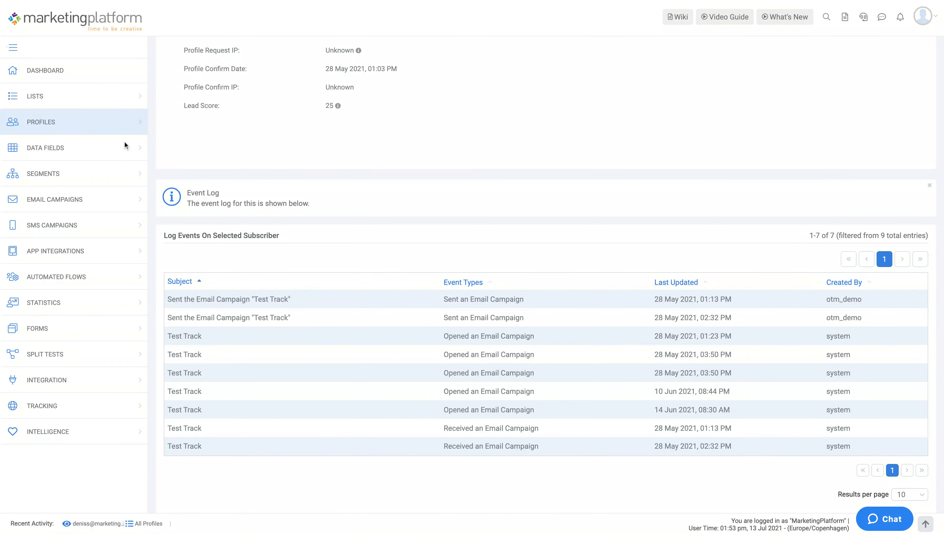
{"action": "scroll", "coordinate": [418, 204], "scroll_direction": "up", "scroll_amount": 8}
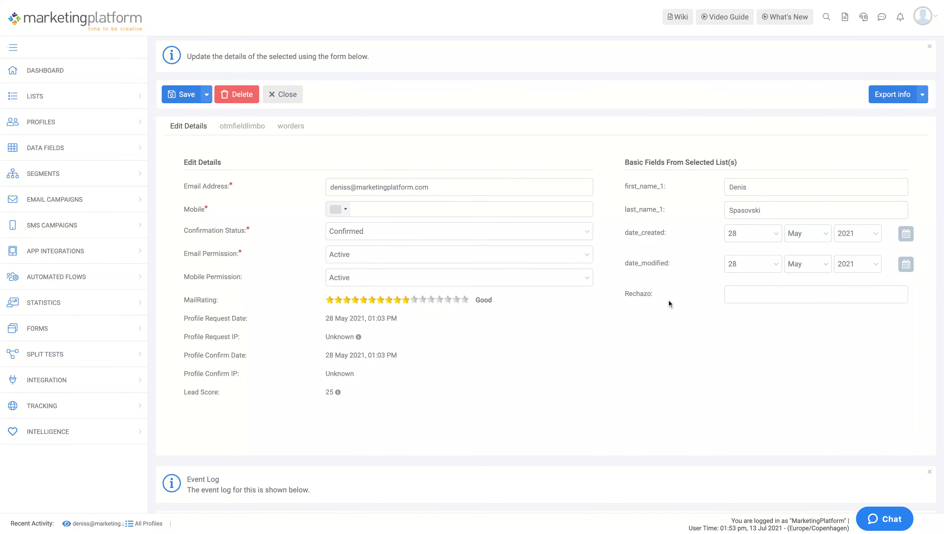
Go to the data fields overview and open the form for creating a data field.
{"action": "left_click", "coordinate": [70, 150]}
{"action": "left_click", "coordinate": [66, 168]}
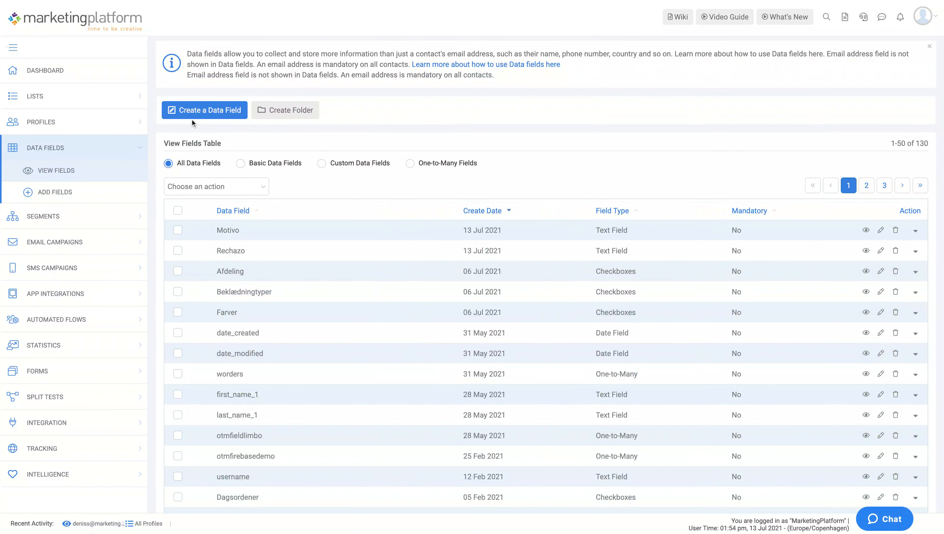
{"action": "left_click", "coordinate": [199, 114]}
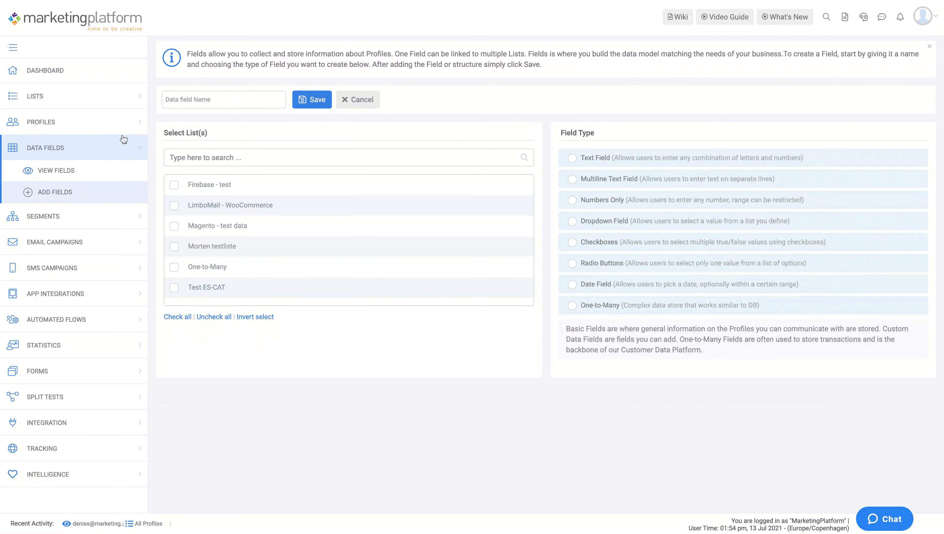
Show the profiles of the LimboMail - WooCommerce list and view the details of the one with lead score 25.
{"action": "left_click", "coordinate": [83, 96]}
{"action": "left_click", "coordinate": [77, 118]}
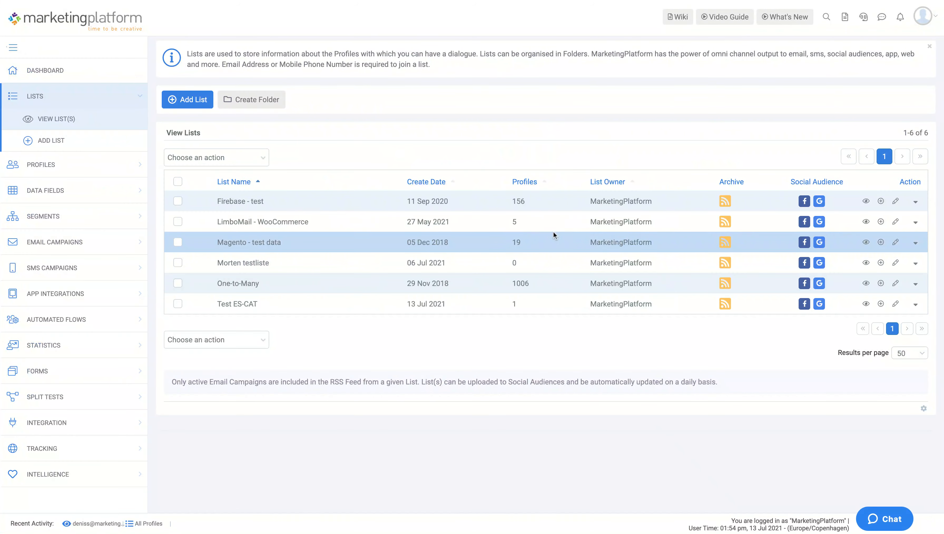
{"action": "left_click", "coordinate": [866, 222]}
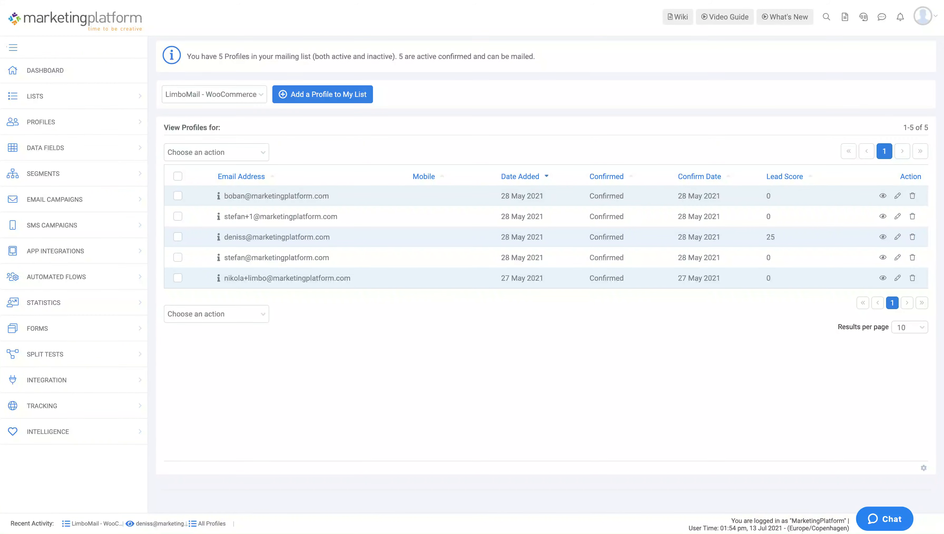
{"action": "left_click", "coordinate": [883, 236]}
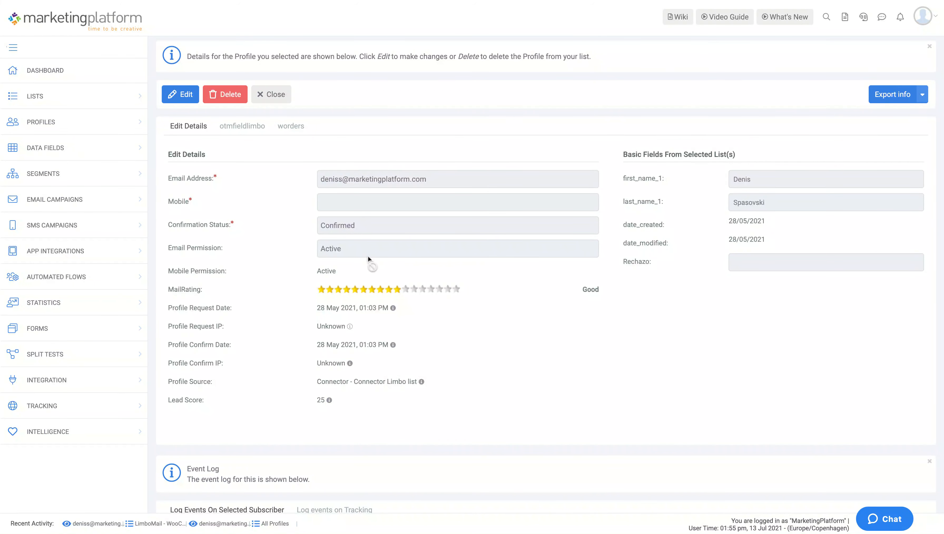
Examine the profile's event log, including its tracking events and lead score overview.
{"action": "scroll", "coordinate": [546, 262], "scroll_direction": "down", "scroll_amount": 6}
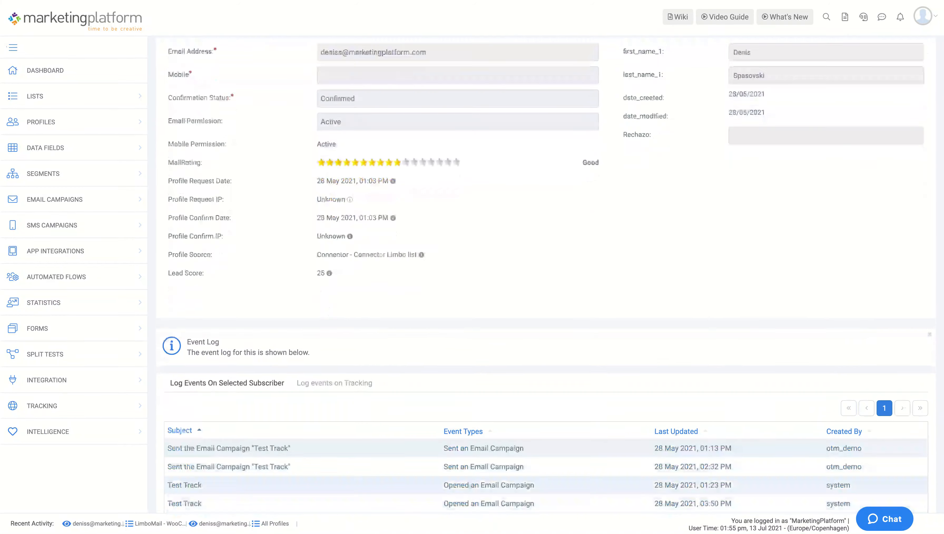
{"action": "left_click", "coordinate": [338, 284]}
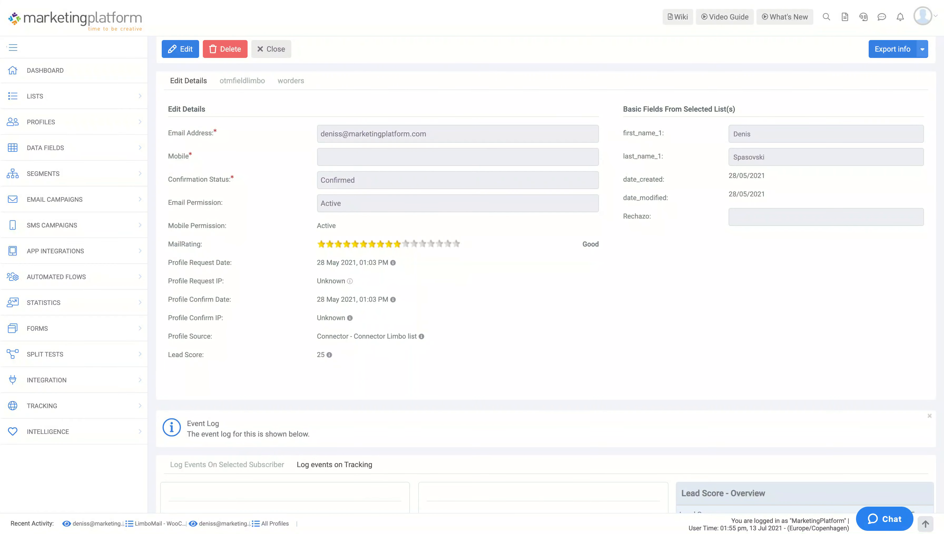
{"action": "scroll", "coordinate": [546, 262], "scroll_direction": "down", "scroll_amount": 5}
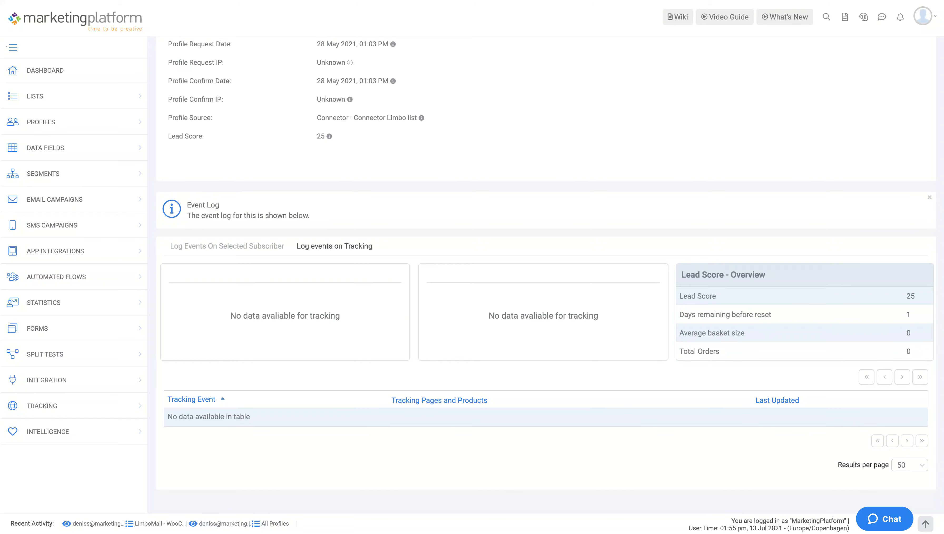
{"action": "scroll", "coordinate": [271, 241], "scroll_direction": "up", "scroll_amount": 7}
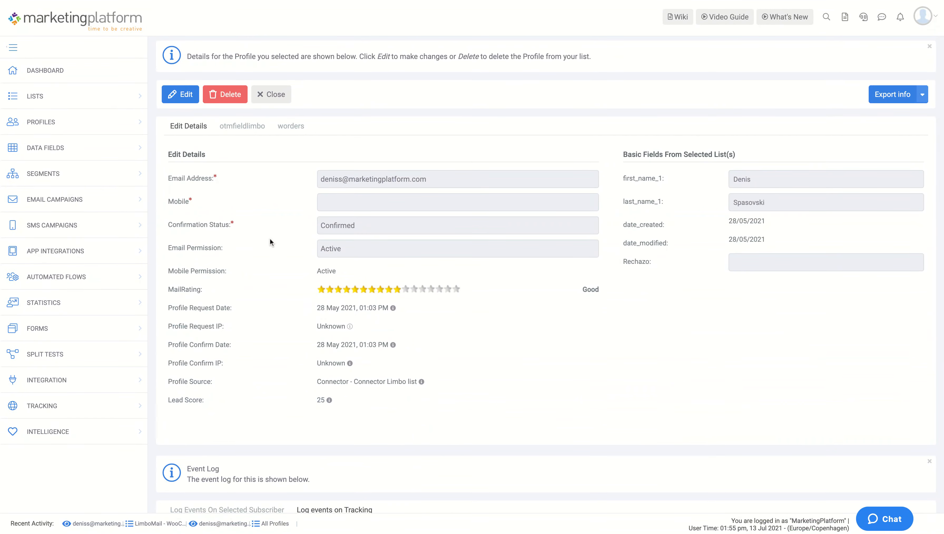
Examine the profile's otmfieldlimbo data structure, including the records stored under orders and line_items.
{"action": "left_click", "coordinate": [244, 127]}
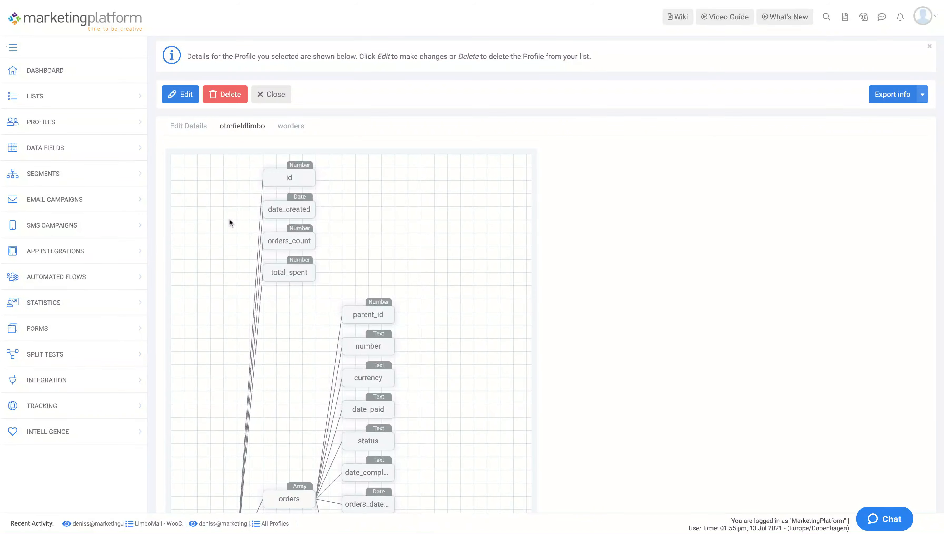
{"action": "scroll", "coordinate": [229, 220], "scroll_direction": "down", "scroll_amount": 3}
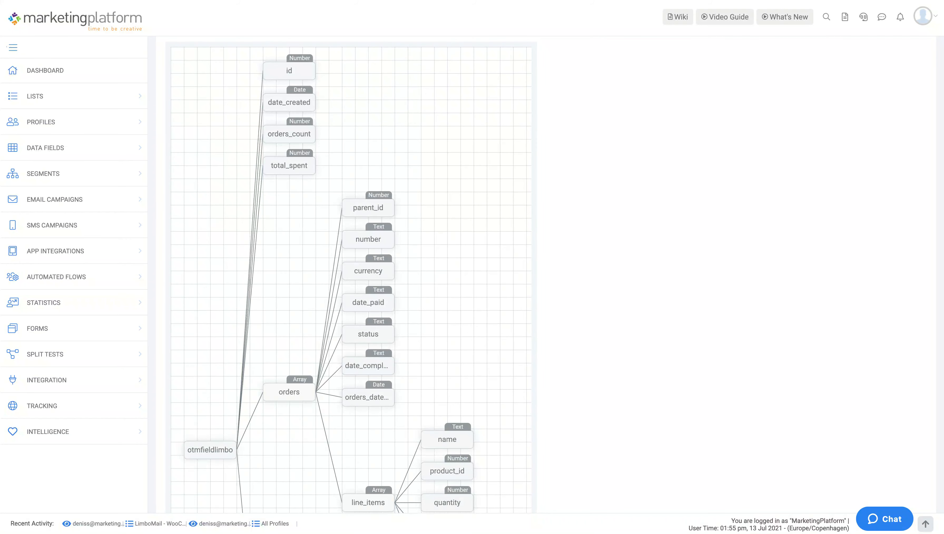
{"action": "scroll", "coordinate": [350, 275], "scroll_direction": "down", "scroll_amount": 3}
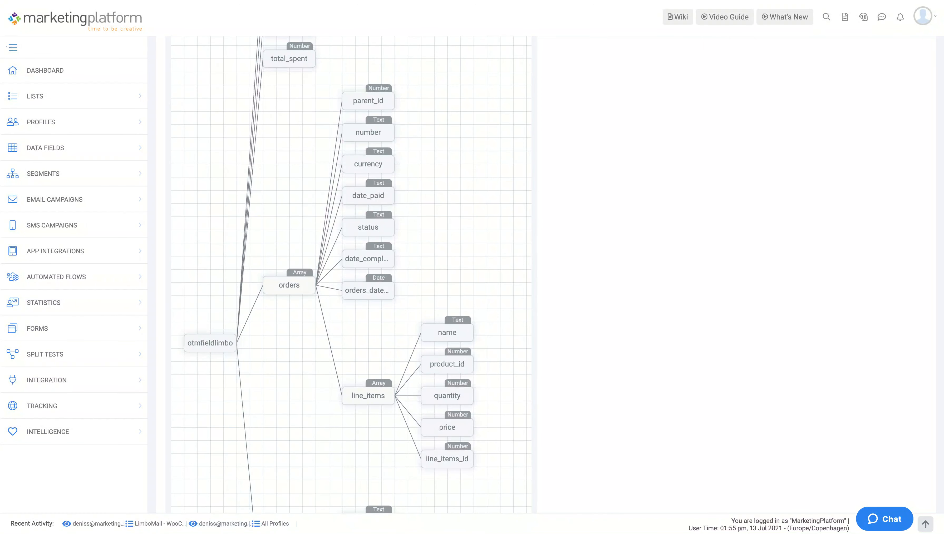
{"action": "left_click", "coordinate": [299, 285]}
{"action": "scroll", "coordinate": [604, 261], "scroll_direction": "up", "scroll_amount": 5}
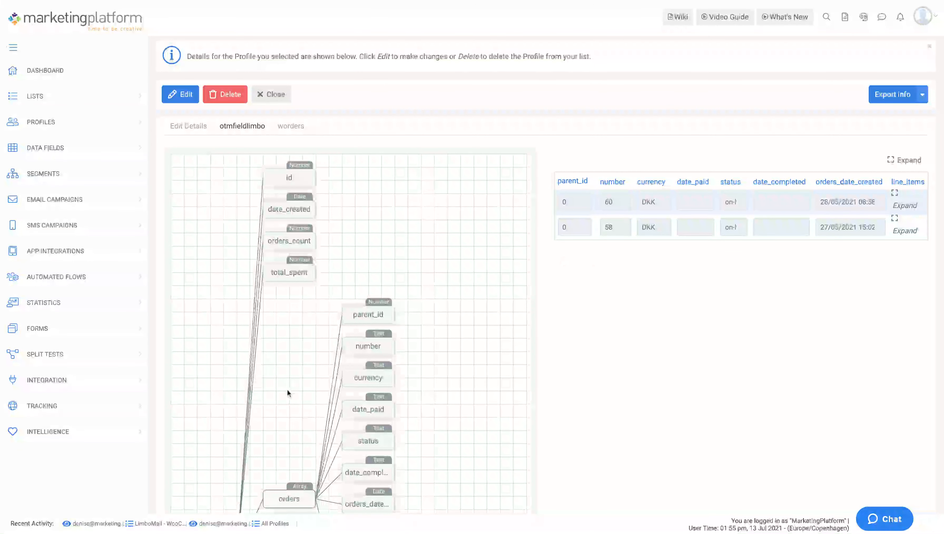
{"action": "scroll", "coordinate": [287, 389], "scroll_direction": "down", "scroll_amount": 2}
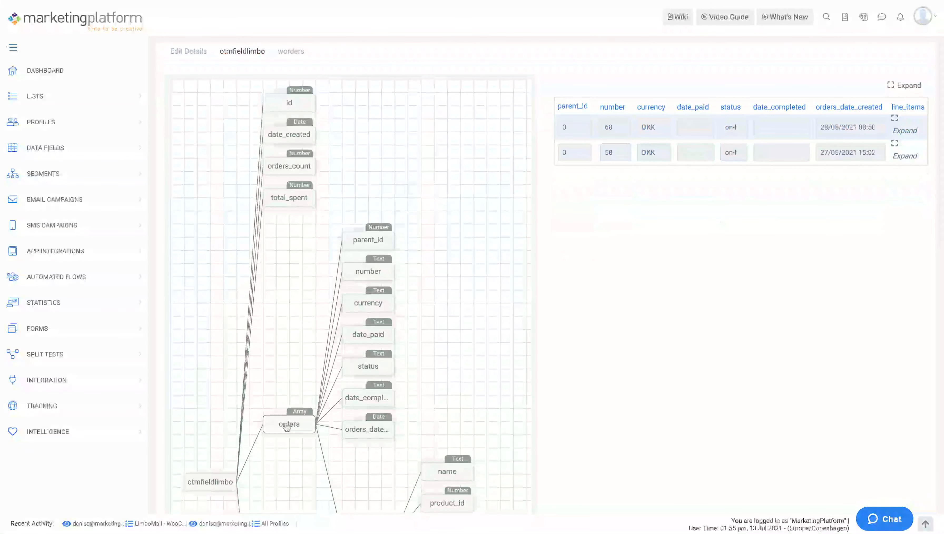
{"action": "scroll", "coordinate": [287, 426], "scroll_direction": "down", "scroll_amount": 3}
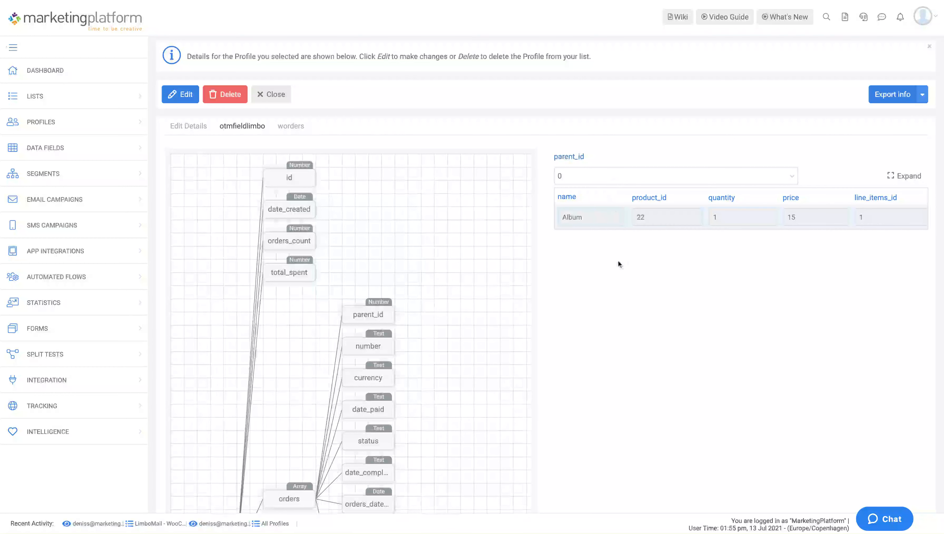
{"action": "left_click", "coordinate": [664, 223]}
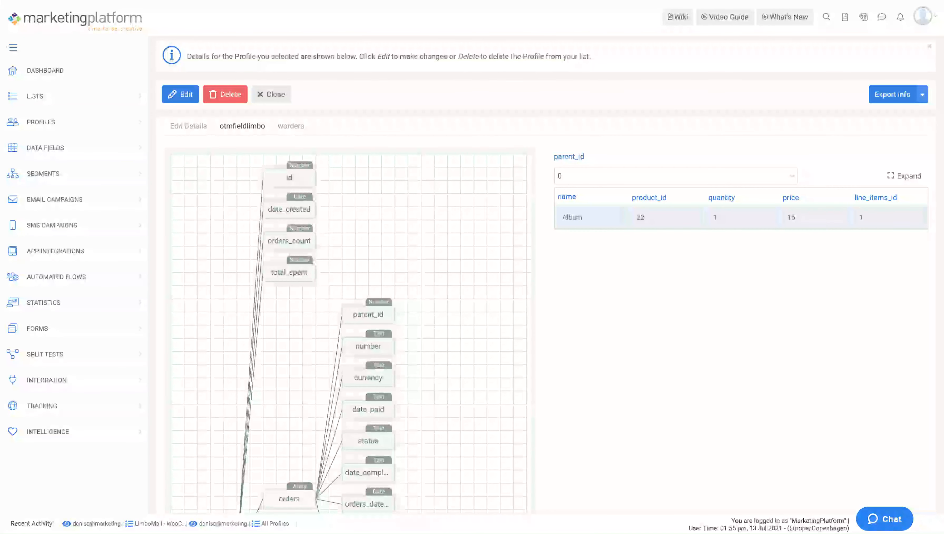
Show the order records stored in the profile's worders data field.
{"action": "left_click", "coordinate": [296, 131]}
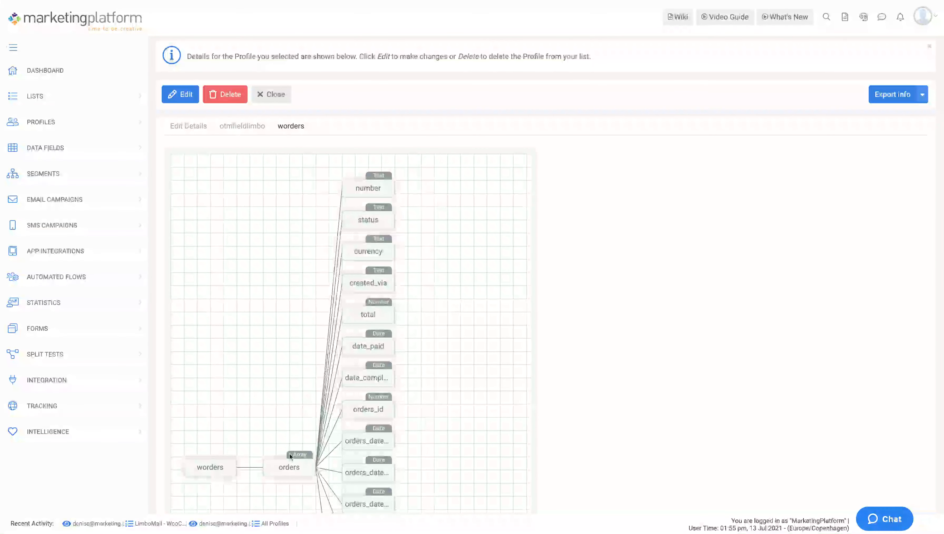
{"action": "left_click", "coordinate": [288, 469]}
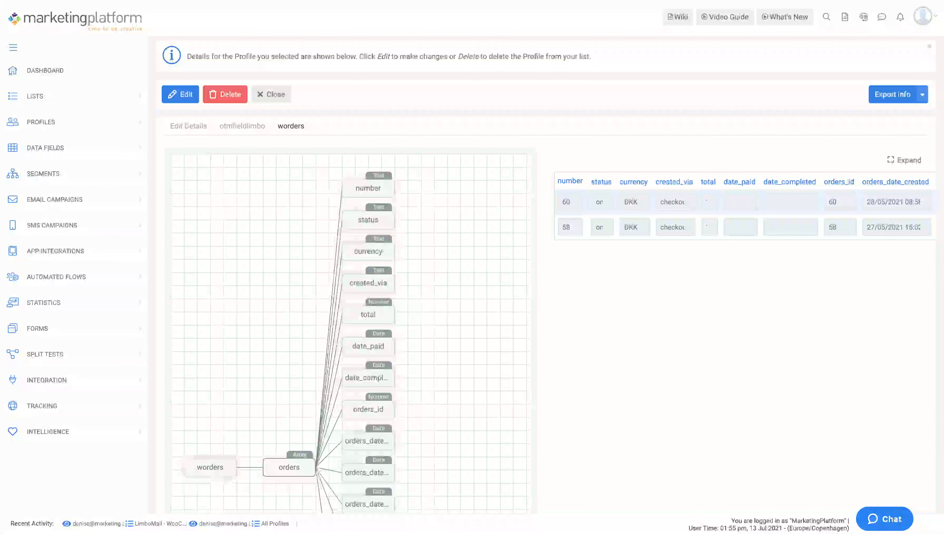
Find the email campaign "Gratis online debat om det arabiske forår" among the existing campaigns and open it for editing.
{"action": "left_click", "coordinate": [56, 199]}
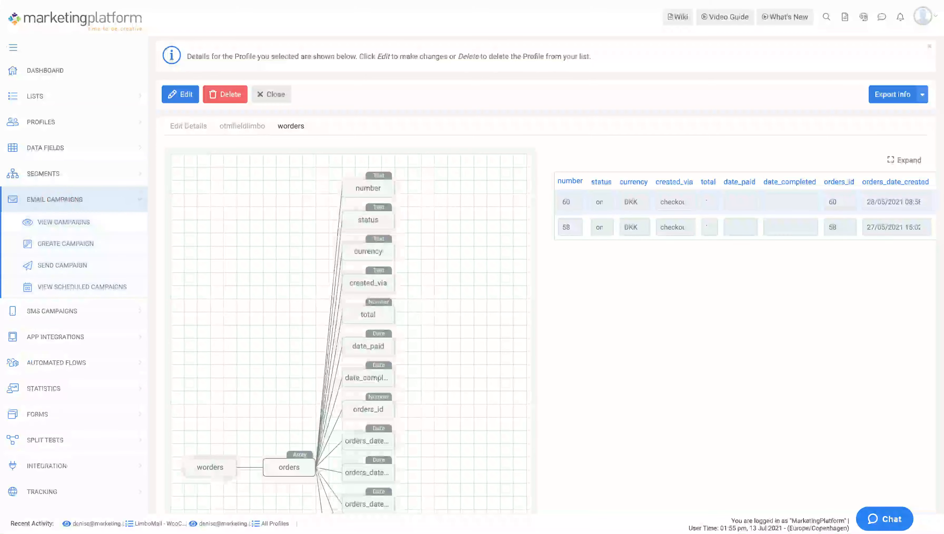
{"action": "left_click", "coordinate": [65, 223]}
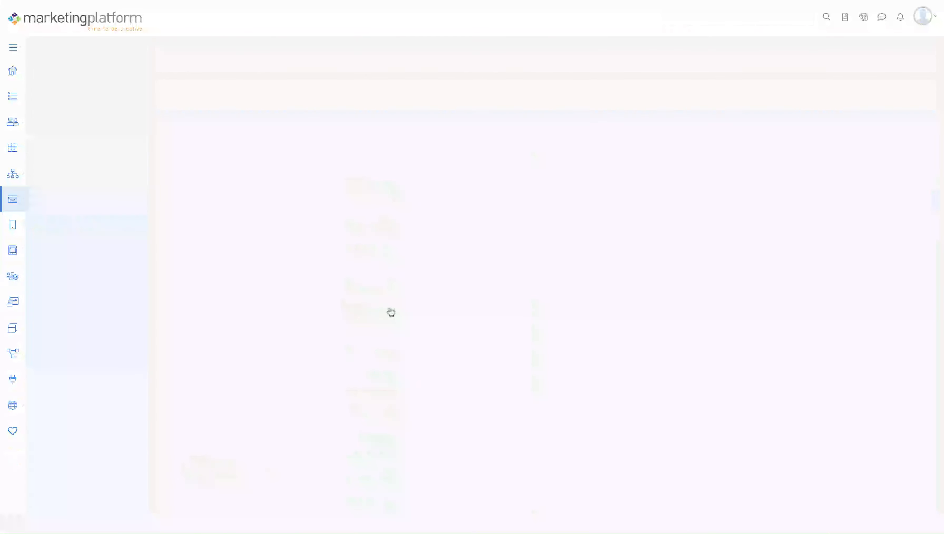
{"action": "scroll", "coordinate": [391, 313], "scroll_direction": "down", "scroll_amount": 10}
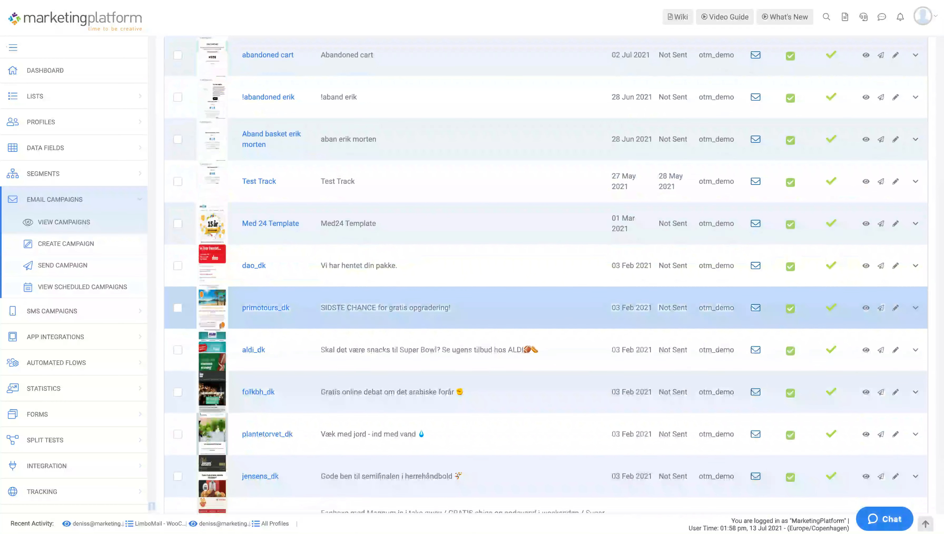
{"action": "left_click", "coordinate": [896, 395]}
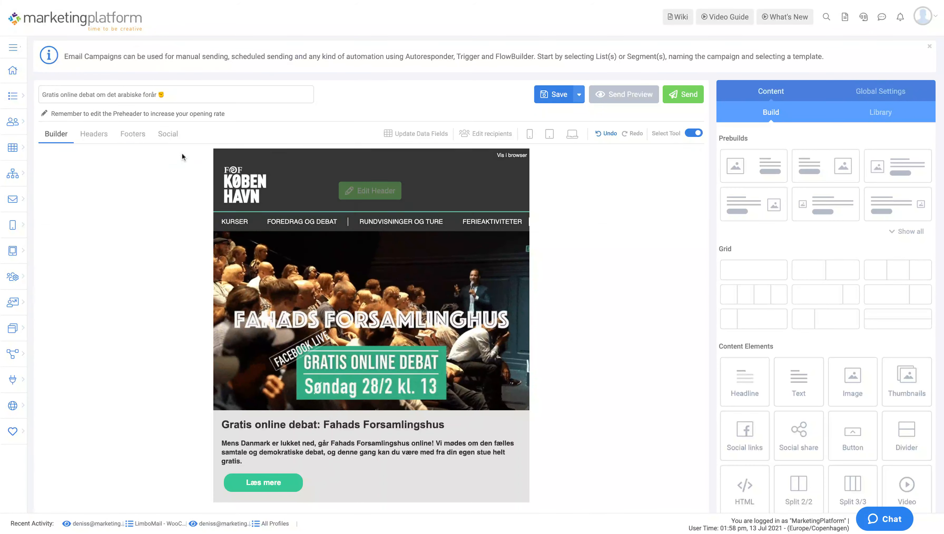
Switch the campaign's header to "fofCph - Serbian" and return to the email layout.
{"action": "left_click", "coordinate": [93, 139]}
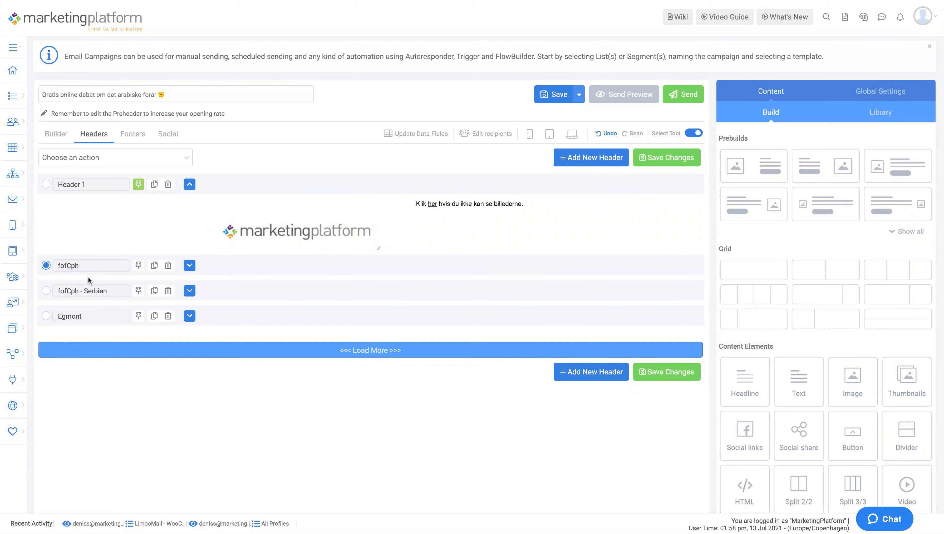
{"action": "left_click", "coordinate": [46, 291]}
{"action": "left_click", "coordinate": [56, 135]}
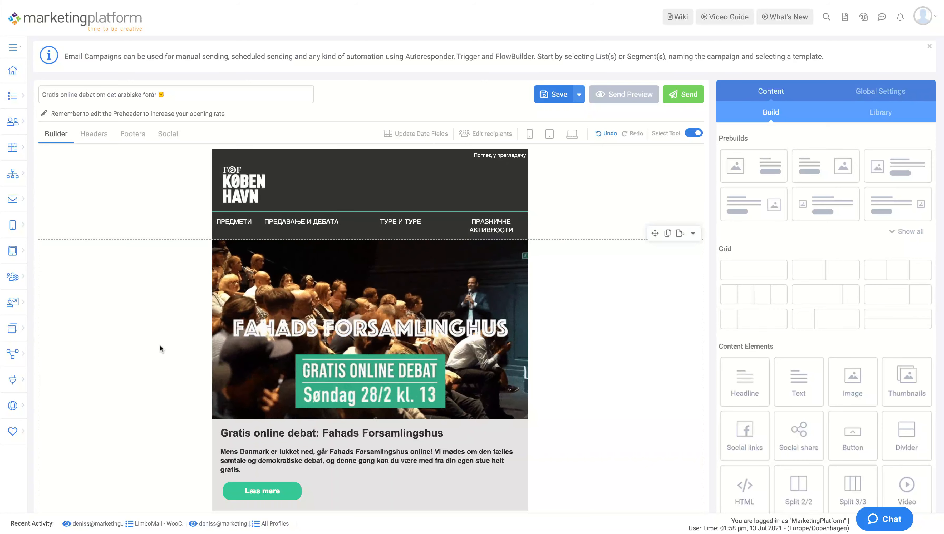
Review the campaign's available footers and its Facebook/Twitter sharing settings, and return to the email layout.
{"action": "left_click", "coordinate": [133, 135]}
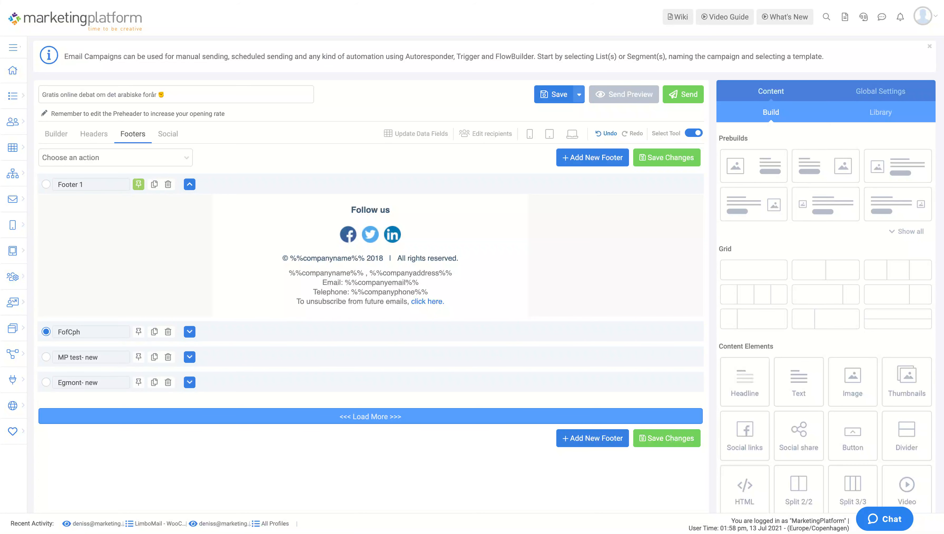
{"action": "left_click", "coordinate": [169, 136]}
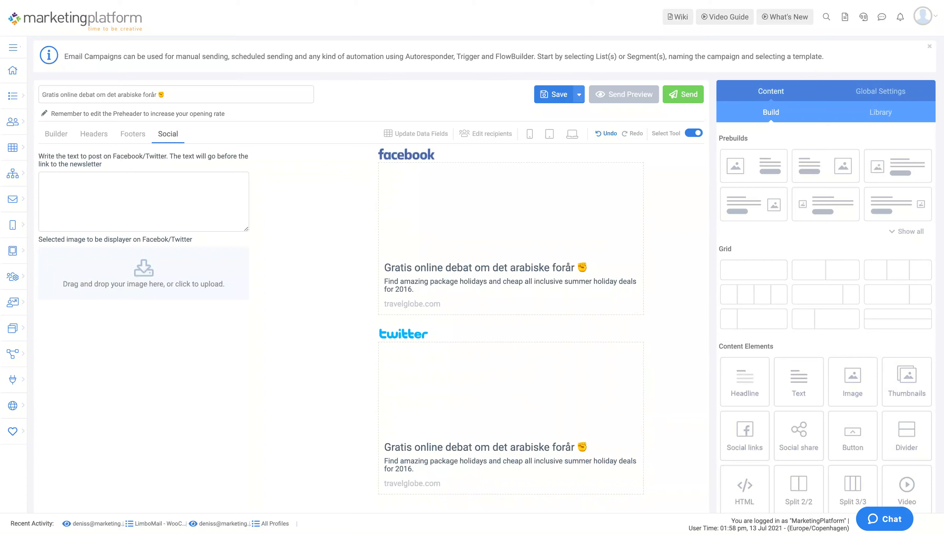
{"action": "left_click", "coordinate": [63, 133]}
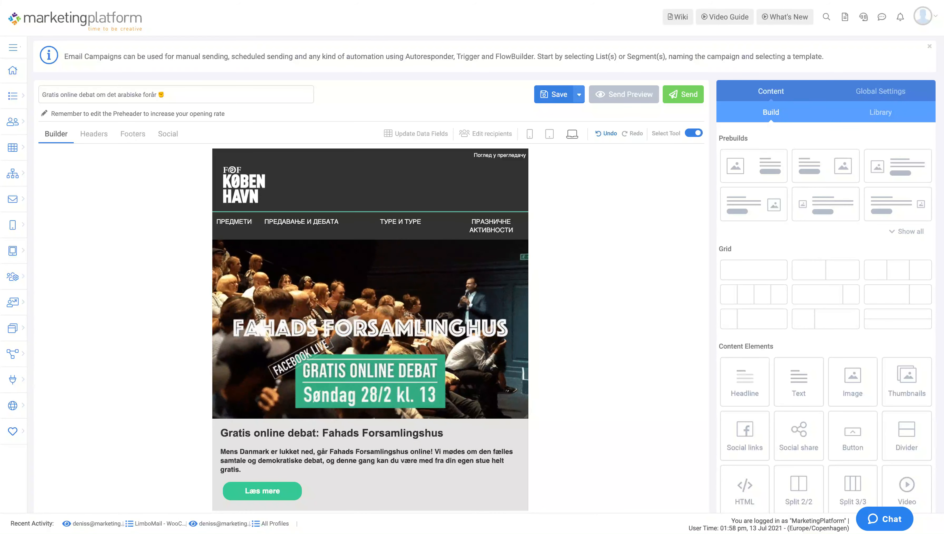
Undo the last two changes in the email builder.
{"action": "mouse_move", "coordinate": [564, 149]}
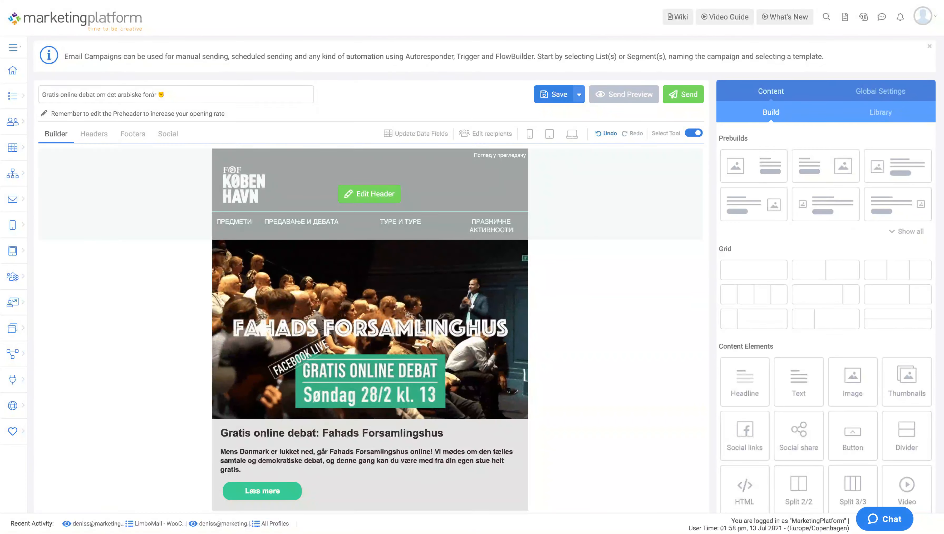
{"action": "left_click", "coordinate": [607, 136]}
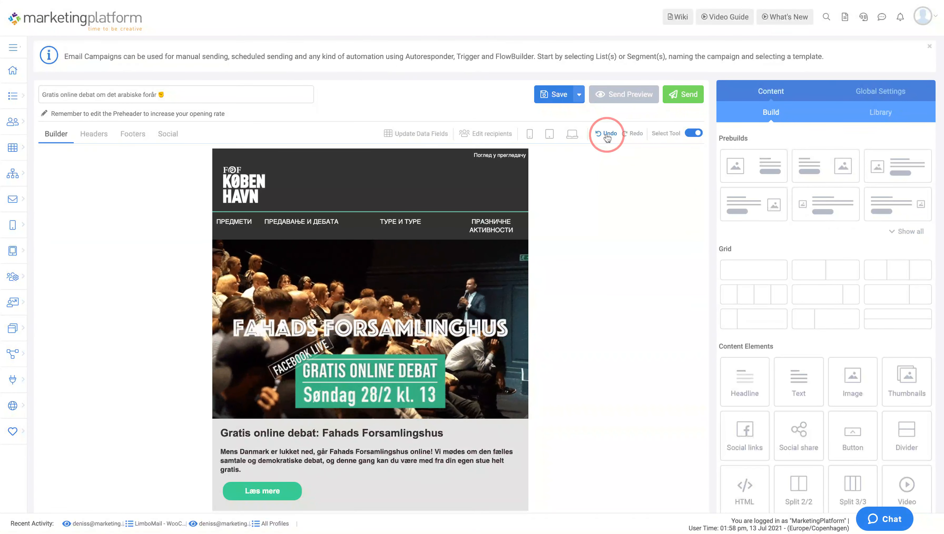
{"action": "mouse_move", "coordinate": [621, 211]}
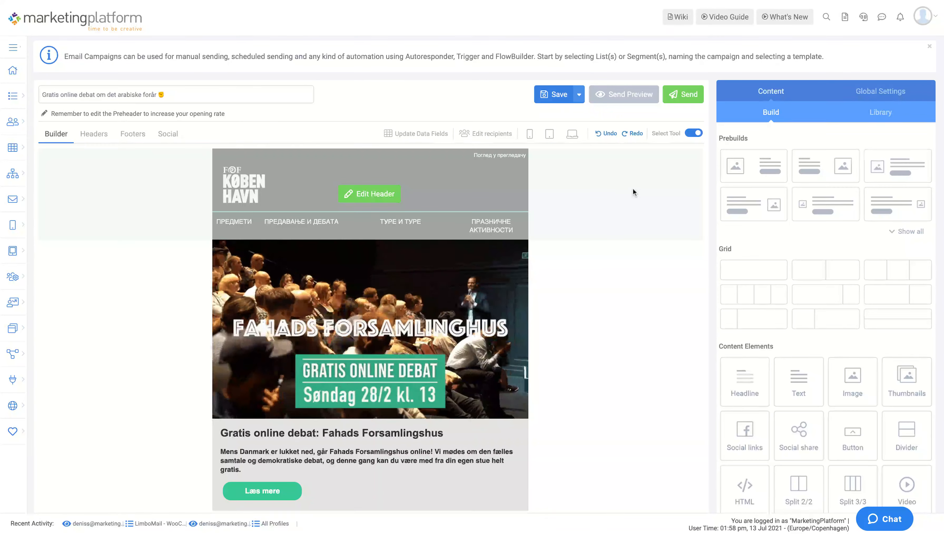
{"action": "left_click", "coordinate": [606, 134]}
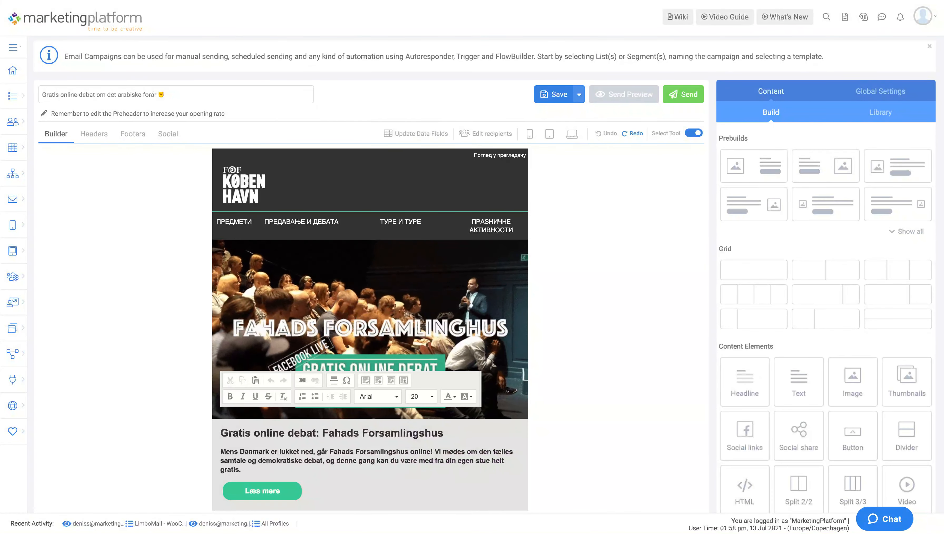
Open the article text under the heading "Det arabiske forår – 10 år efter" for inline editing.
{"action": "scroll", "coordinate": [546, 322], "scroll_direction": "down", "scroll_amount": 3}
{"action": "scroll", "coordinate": [547, 324], "scroll_direction": "down", "scroll_amount": 5}
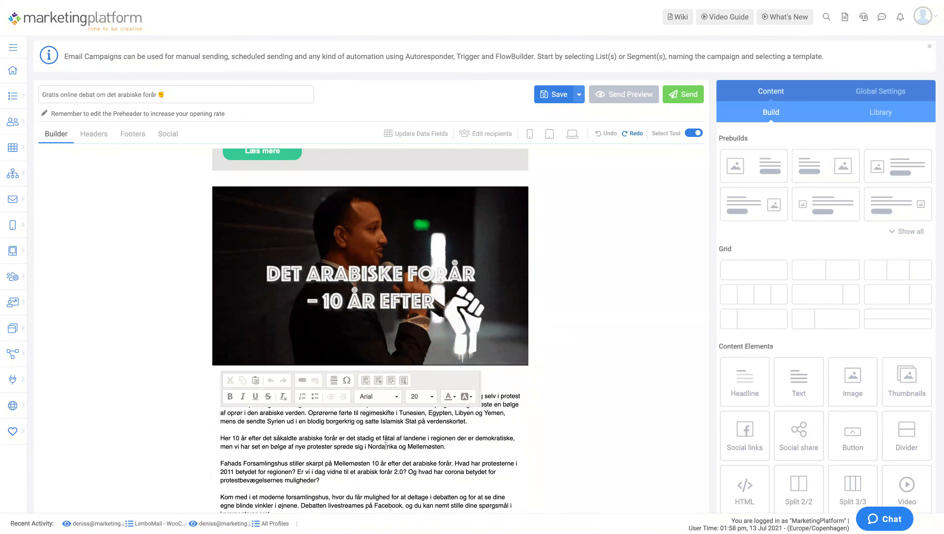
{"action": "left_click", "coordinate": [400, 449]}
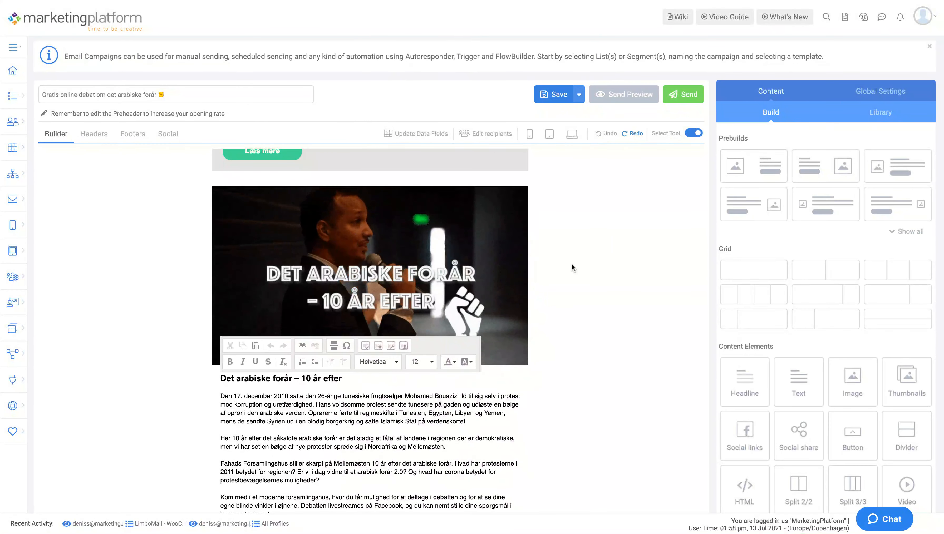
Insert the prebuilt block with an image beside text and a button between the header and the Fahads Forsamlinghus banner, and select its body text.
{"action": "scroll", "coordinate": [571, 263], "scroll_direction": "up", "scroll_amount": 6}
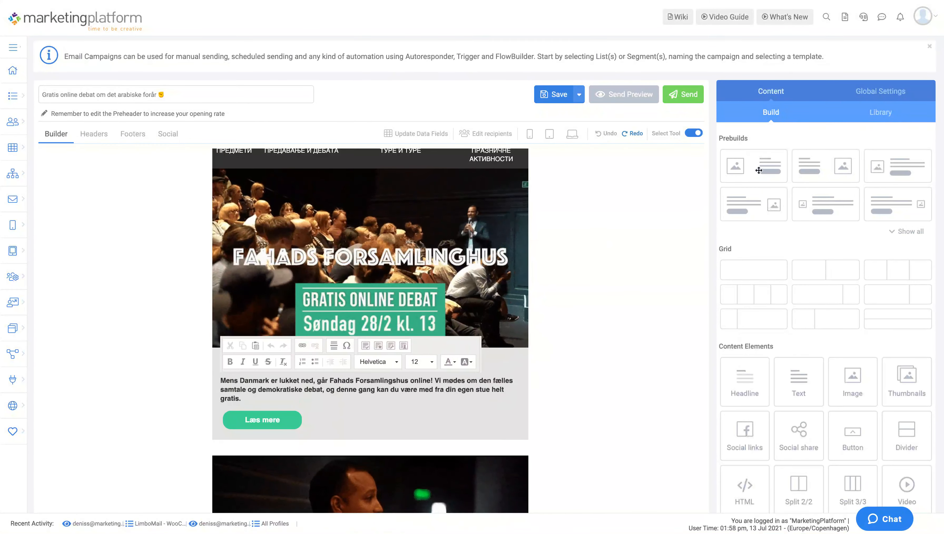
{"action": "left_click_drag", "start_coordinate": [759, 170], "coordinate": [404, 216]}
{"action": "left_click", "coordinate": [401, 213]}
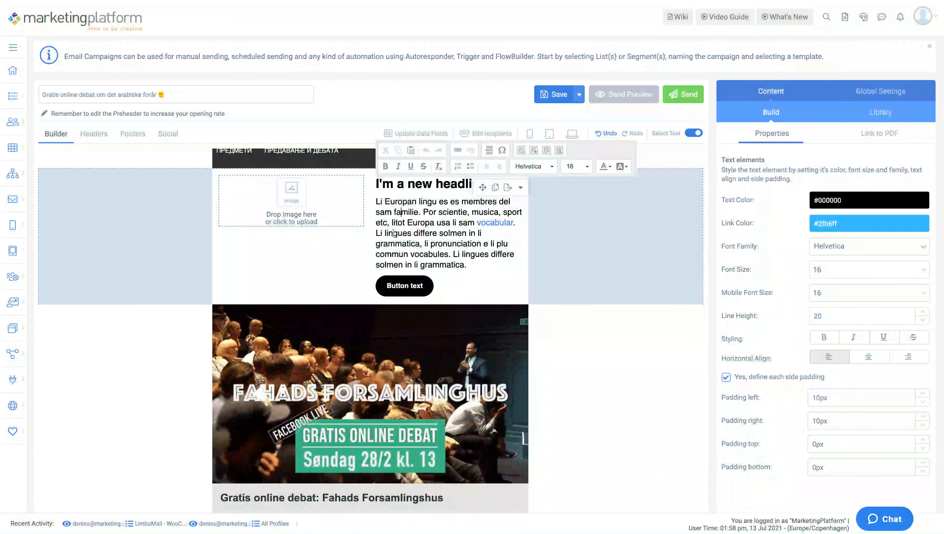
{"action": "scroll", "coordinate": [686, 297], "scroll_direction": "up", "scroll_amount": 2}
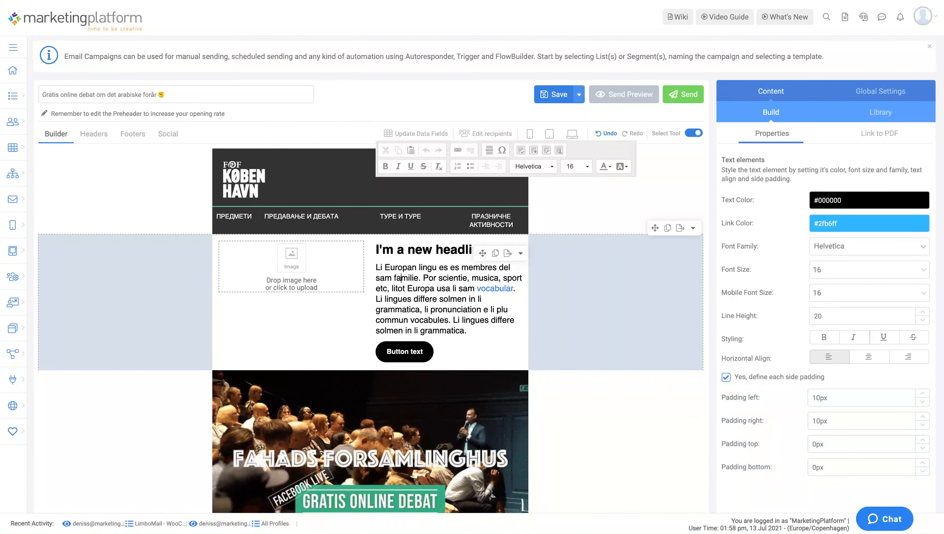
{"action": "left_click", "coordinate": [401, 278]}
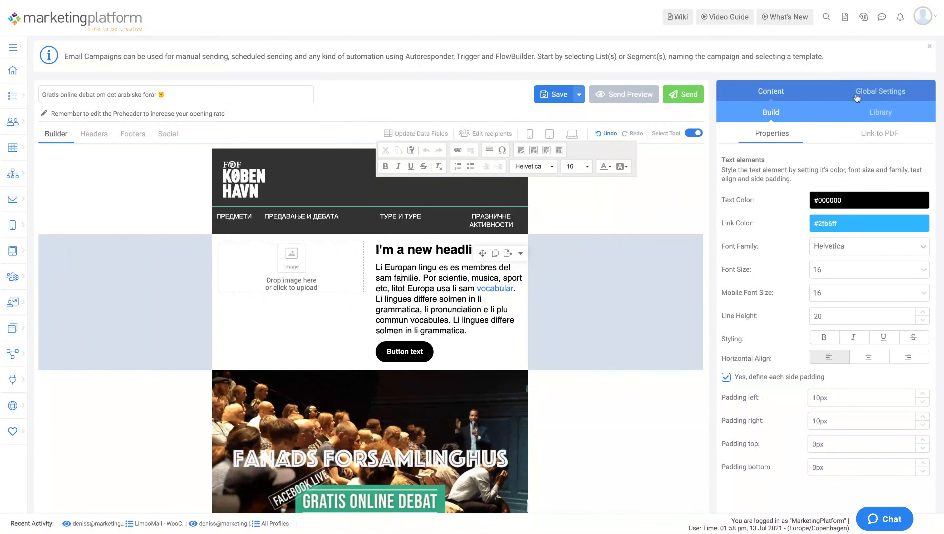
Set the newsletter's global background color to #ffffff.
{"action": "left_click", "coordinate": [868, 95]}
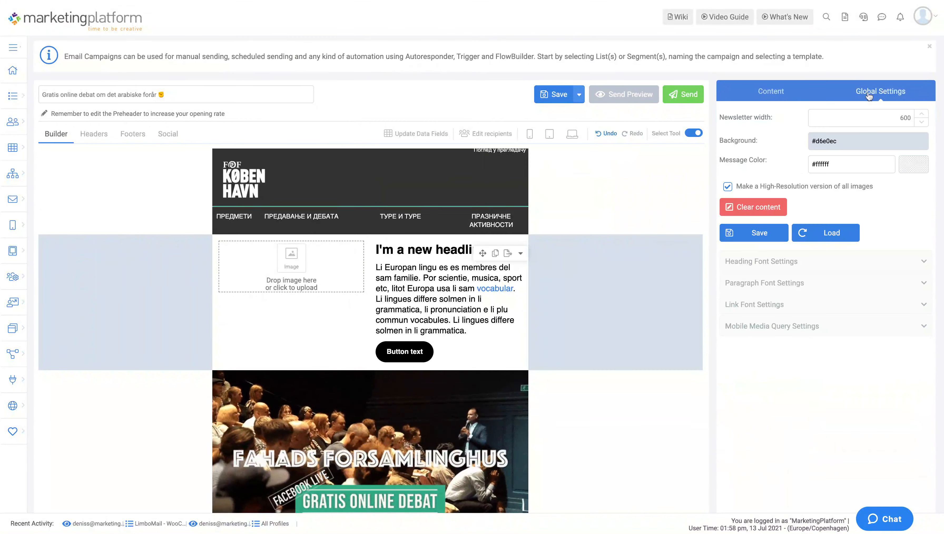
{"action": "left_click", "coordinate": [836, 142]}
{"action": "left_click_drag", "start_coordinate": [828, 64], "coordinate": [790, 33]}
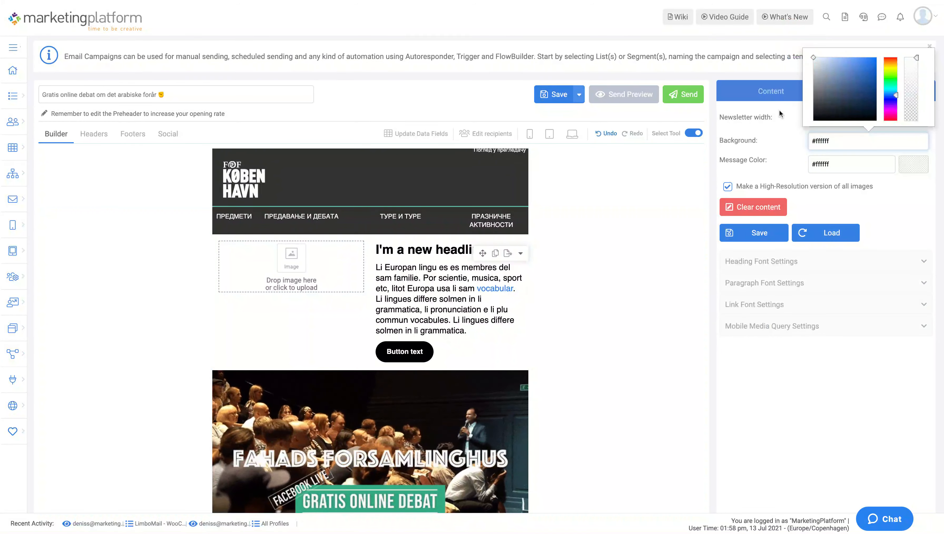
{"action": "left_click", "coordinate": [779, 144]}
Set the font family of the new block's headline to the Google font Almendra.
{"action": "left_click", "coordinate": [771, 94]}
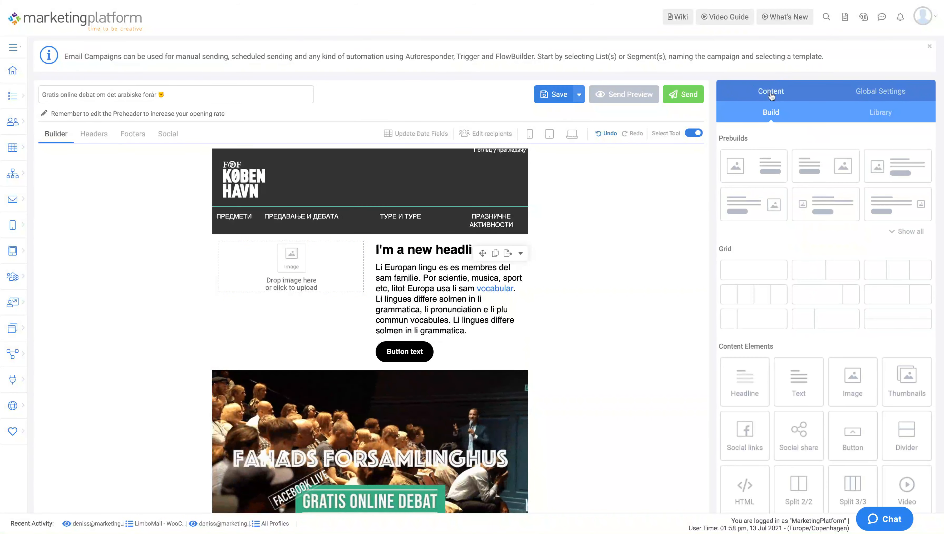
{"action": "left_click", "coordinate": [390, 251]}
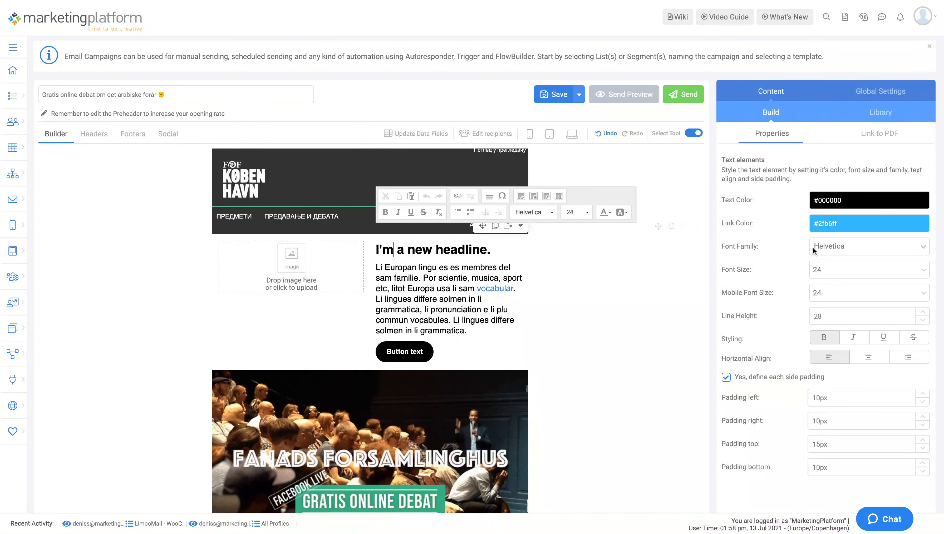
{"action": "left_click", "coordinate": [827, 248]}
{"action": "scroll", "coordinate": [835, 343], "scroll_direction": "down", "scroll_amount": 10}
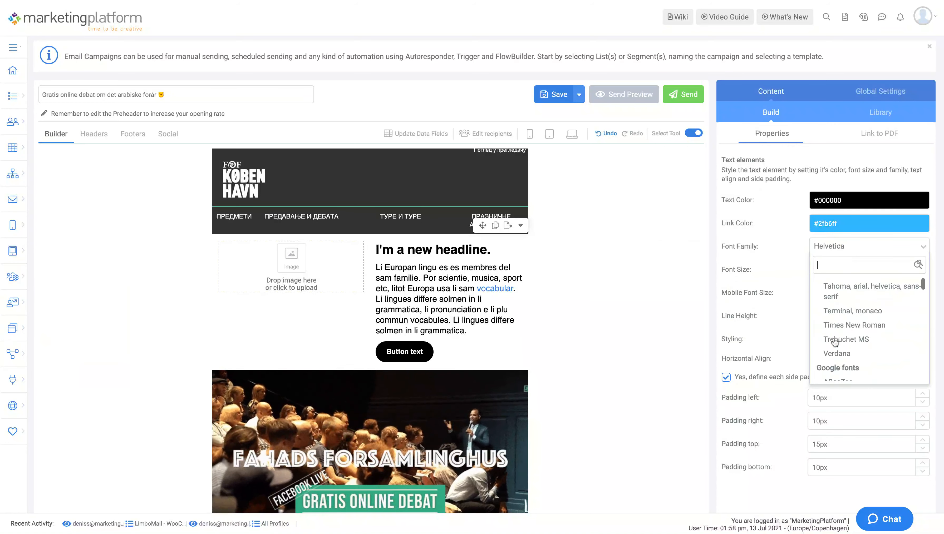
{"action": "left_click", "coordinate": [839, 361]}
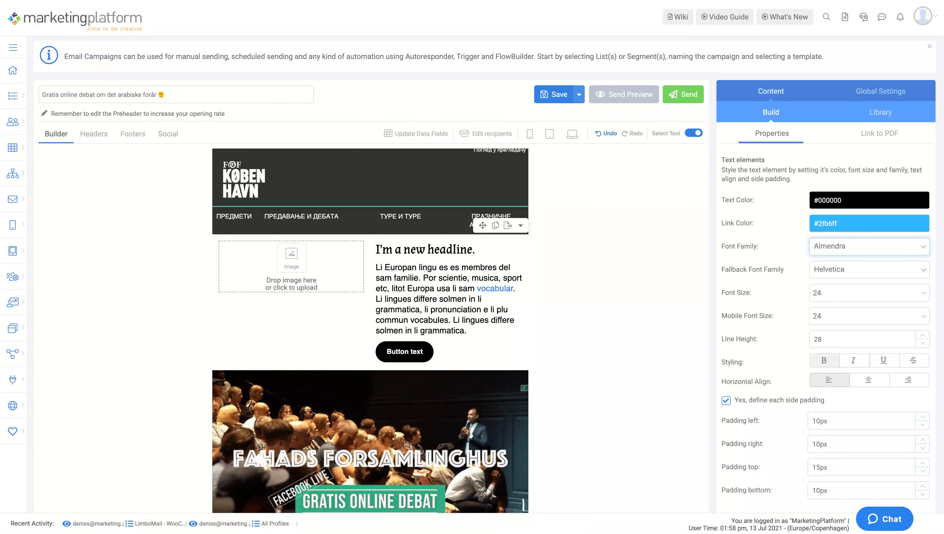
Set the background color of the new block's button to red #d41c1c.
{"action": "left_click", "coordinate": [400, 352]}
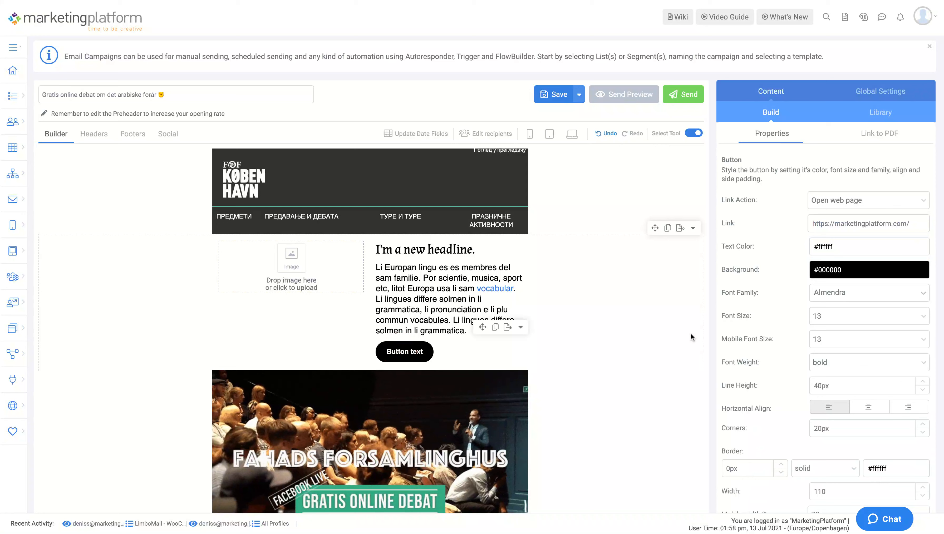
{"action": "left_click", "coordinate": [834, 275]}
{"action": "left_click", "coordinate": [849, 216]}
{"action": "left_click_drag", "start_coordinate": [850, 216], "coordinate": [869, 197]}
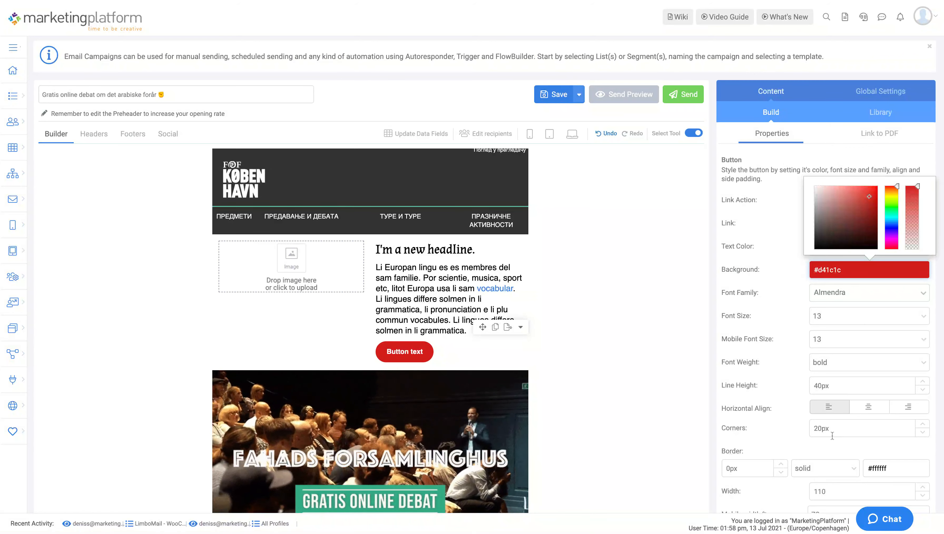
Set the red button's corners to 10 and its width to 200 px.
{"action": "double_click", "coordinate": [825, 429]}
{"action": "type", "text": "10"}
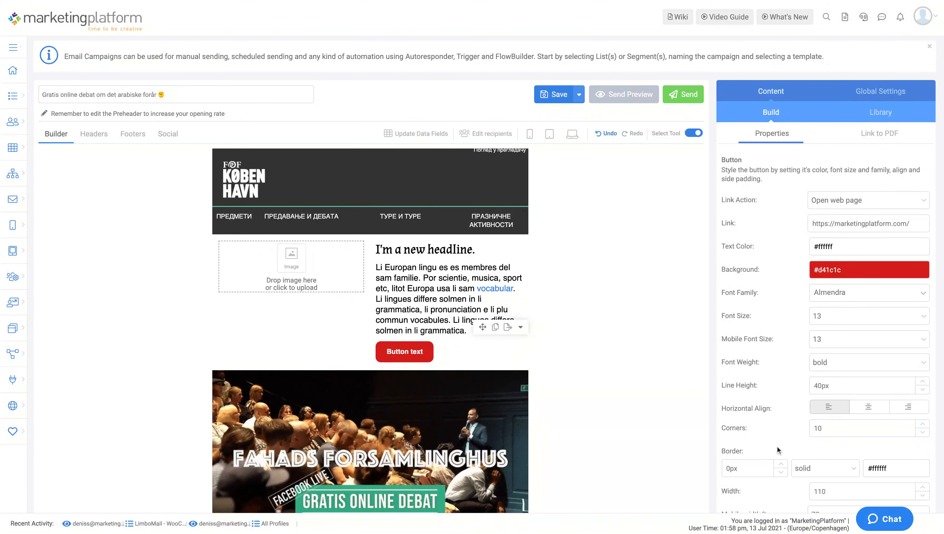
{"action": "scroll", "coordinate": [782, 443], "scroll_direction": "down", "scroll_amount": 3}
{"action": "left_click", "coordinate": [834, 429]}
{"action": "left_click_drag", "start_coordinate": [834, 429], "coordinate": [783, 426]}
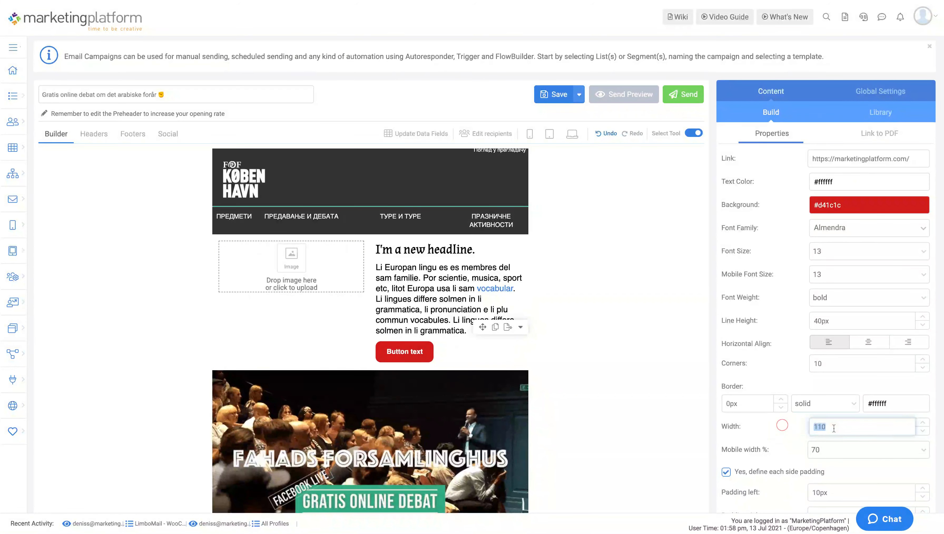
{"action": "type", "text": "200"}
{"action": "key", "text": "Return"}
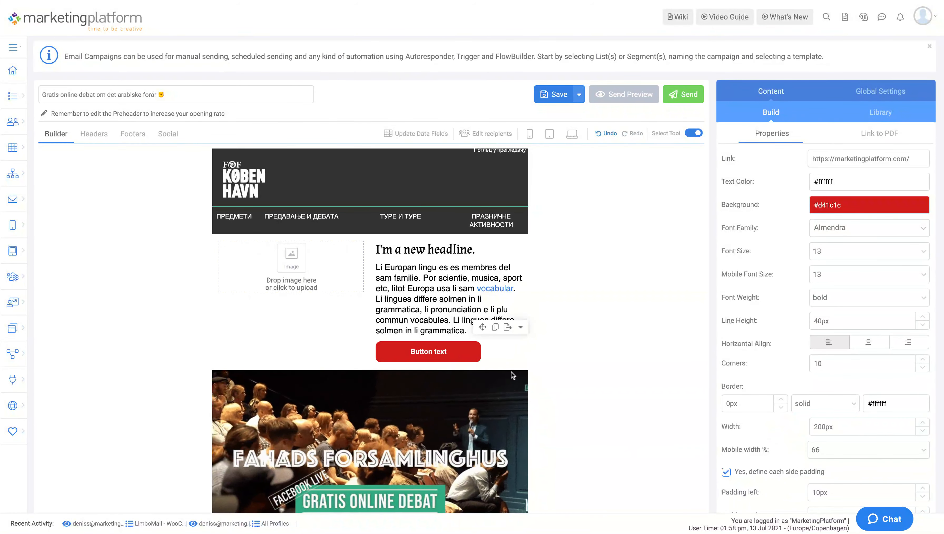
Change the red button's label to "Button text 200px" and save the button to the library.
{"action": "left_click", "coordinate": [396, 360]}
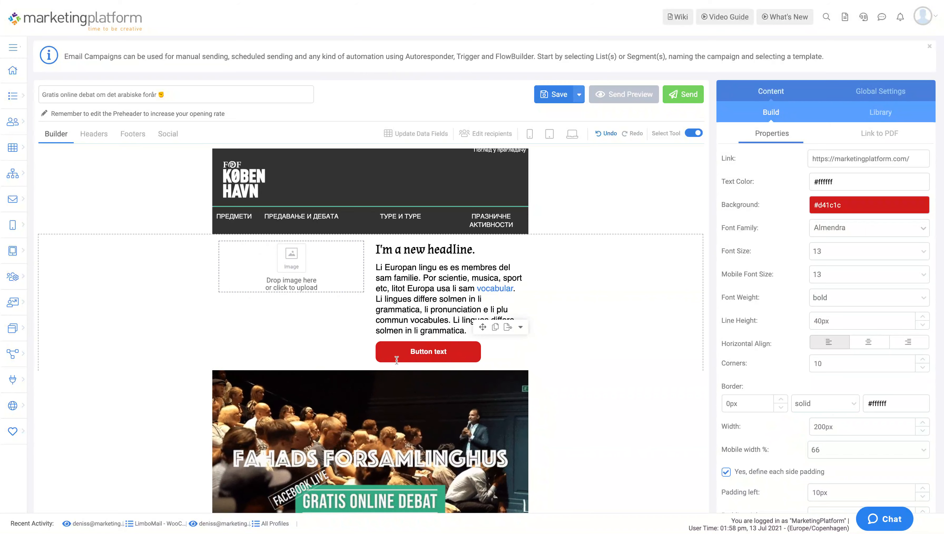
{"action": "type", "text": "200px"}
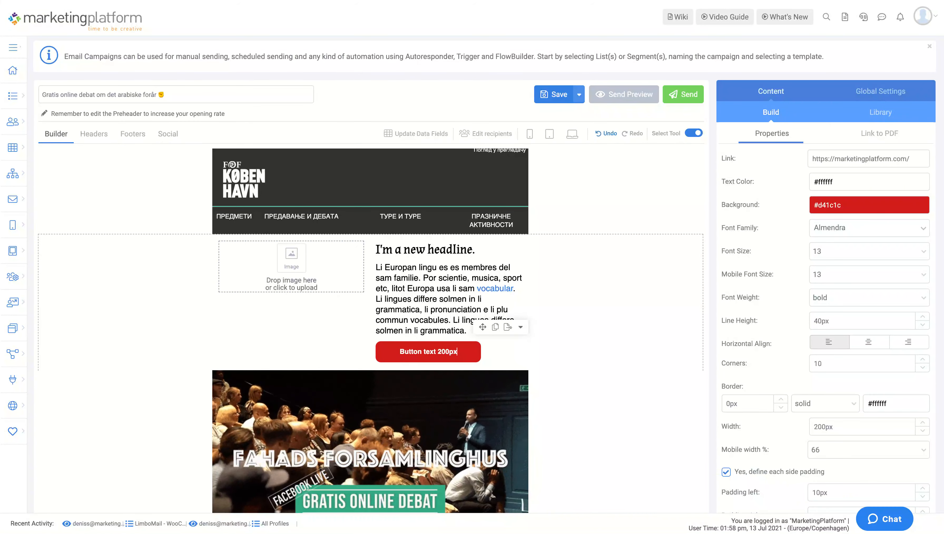
{"action": "left_click", "coordinate": [521, 327]}
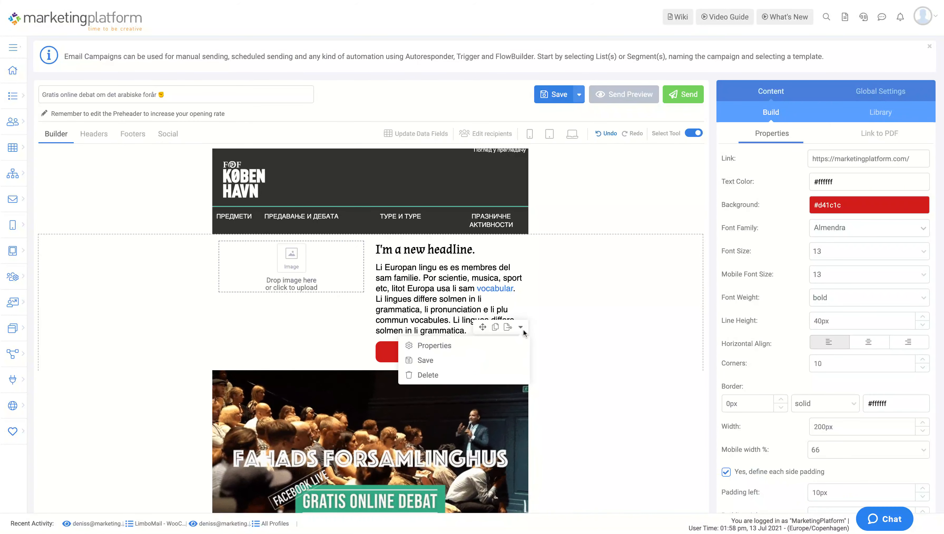
{"action": "left_click", "coordinate": [477, 362]}
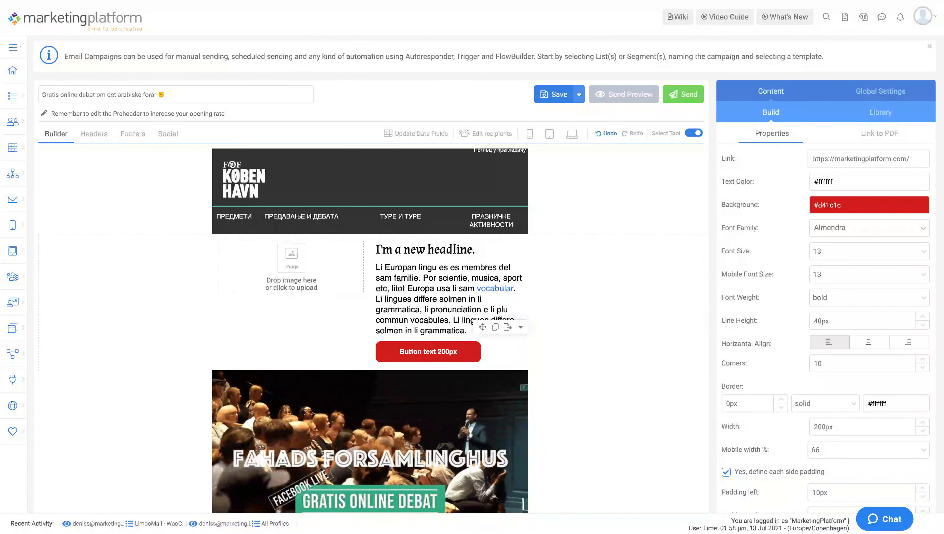
Insert the saved "Button text 200px" button from the library's own buttons between the new block's headline and body text.
{"action": "left_click", "coordinate": [881, 113]}
{"action": "left_click", "coordinate": [746, 293]}
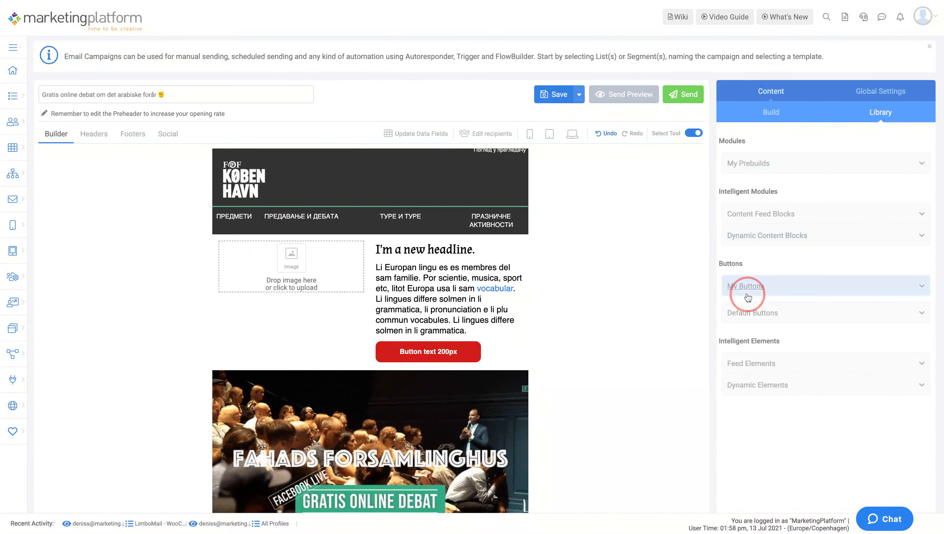
{"action": "scroll", "coordinate": [776, 374], "scroll_direction": "down", "scroll_amount": 10}
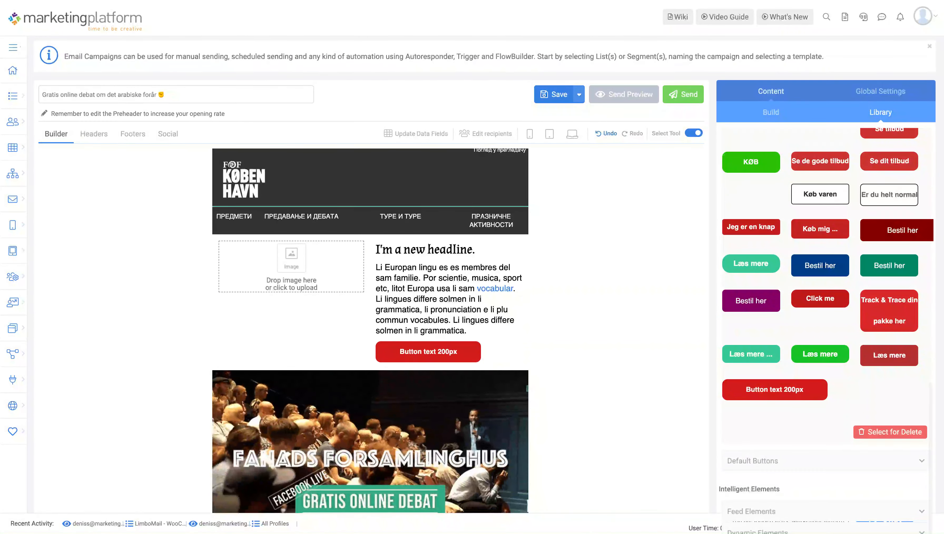
{"action": "left_click", "coordinate": [774, 391]}
{"action": "left_click_drag", "start_coordinate": [775, 390], "coordinate": [455, 276]}
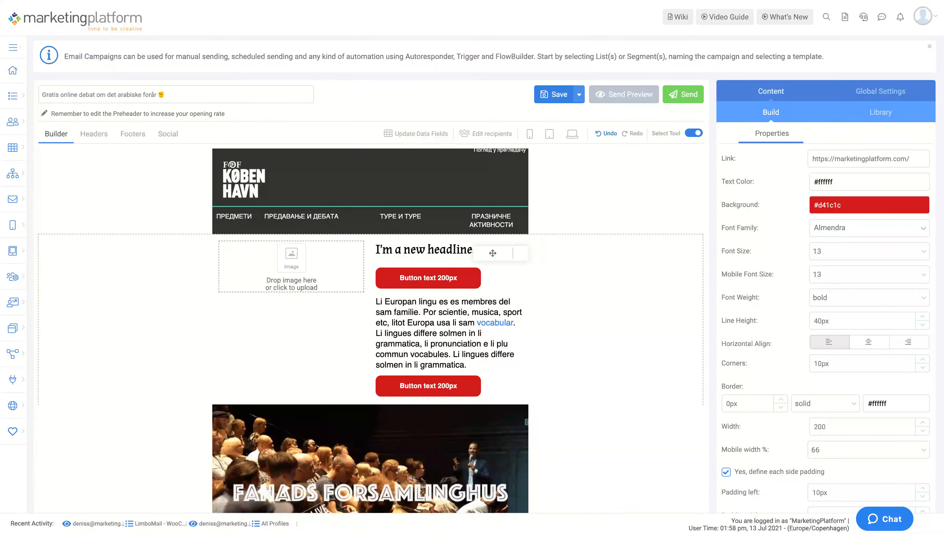
{"action": "scroll", "coordinate": [561, 337], "scroll_direction": "down", "scroll_amount": 3}
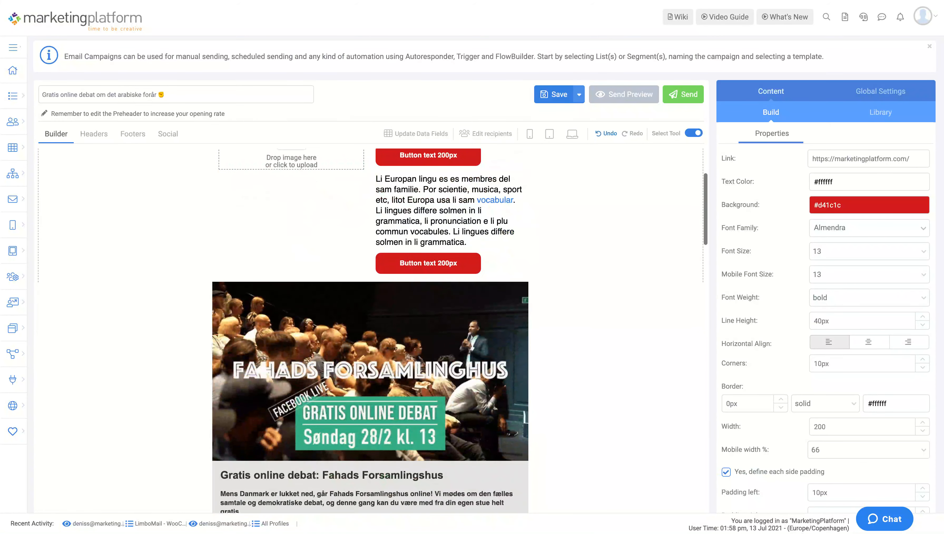
{"action": "left_click", "coordinate": [625, 346]}
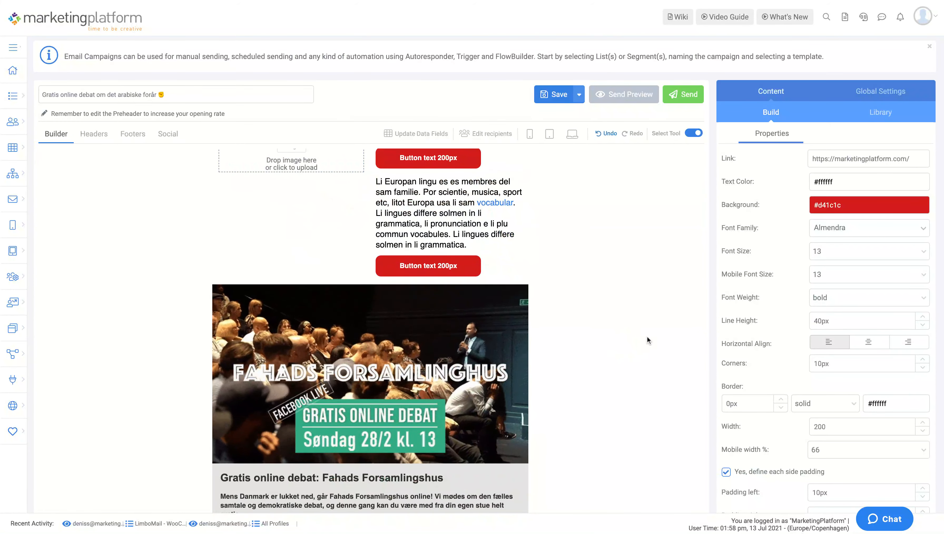
Convert the new headline-and-buttons block below the header into a Dynamic Block.
{"action": "scroll", "coordinate": [592, 281], "scroll_direction": "up", "scroll_amount": 3}
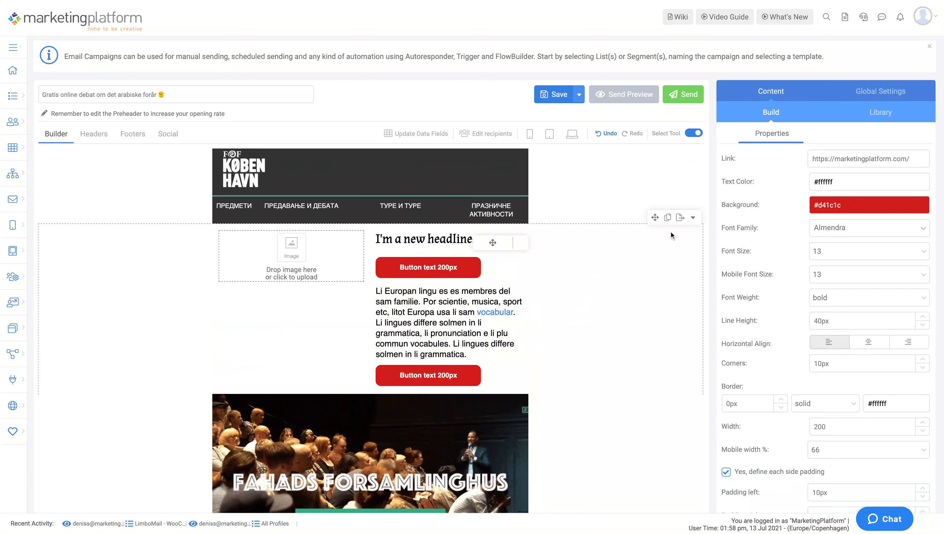
{"action": "left_click", "coordinate": [680, 218]}
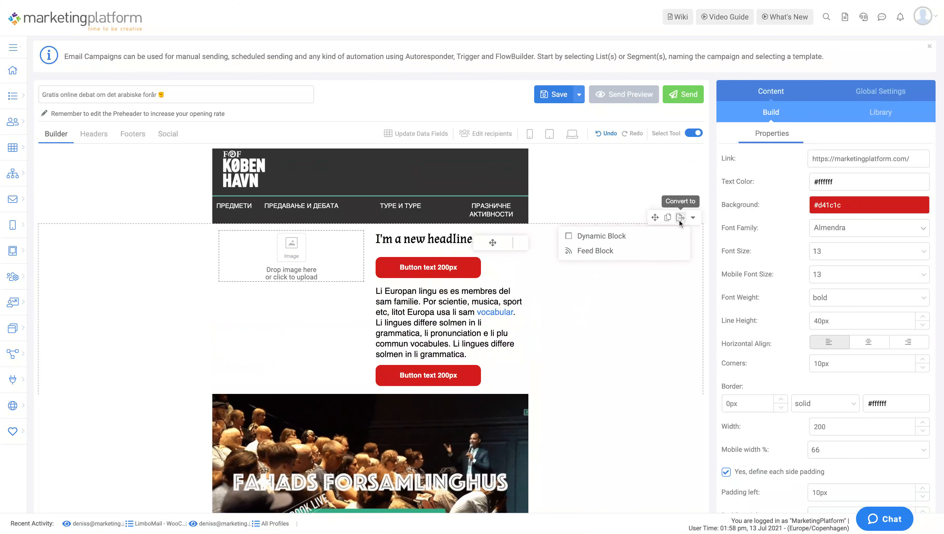
{"action": "left_click", "coordinate": [693, 218]}
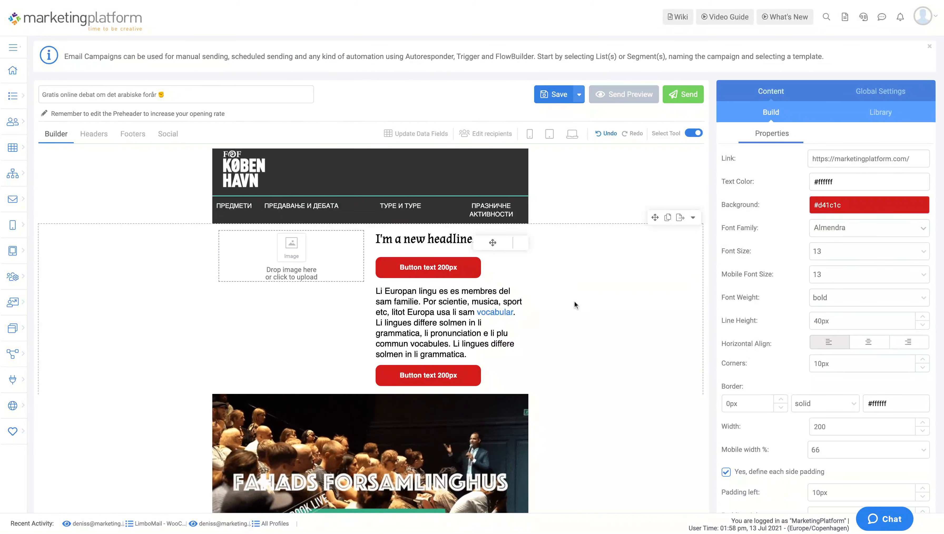
{"action": "left_click", "coordinate": [680, 218]}
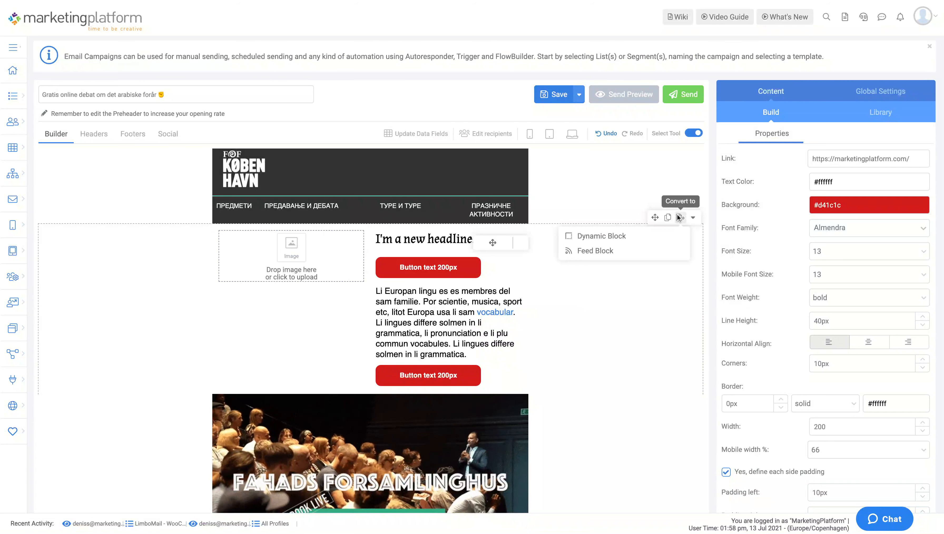
{"action": "left_click", "coordinate": [678, 235]}
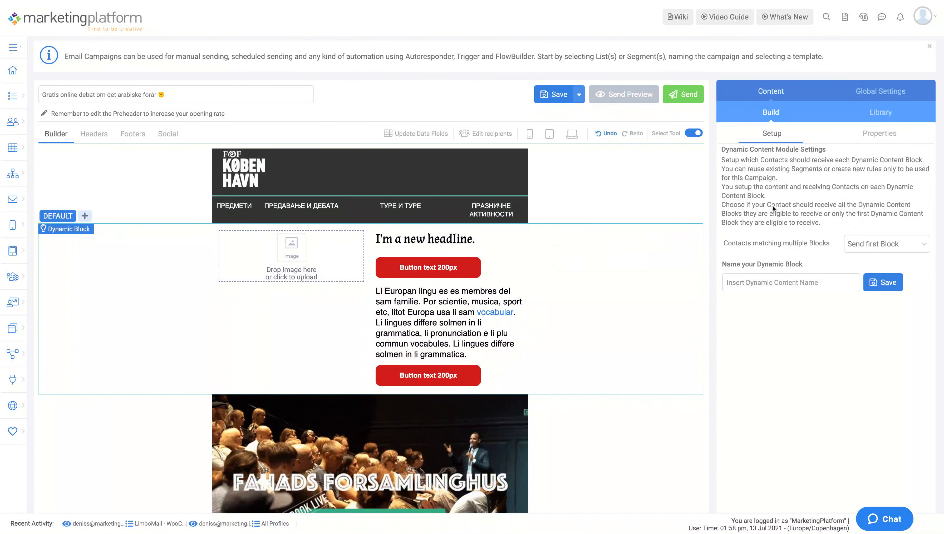
Copy the default version of the dynamic block and assign the copy to the saved segment "20 days not paid".
{"action": "left_click", "coordinate": [880, 134]}
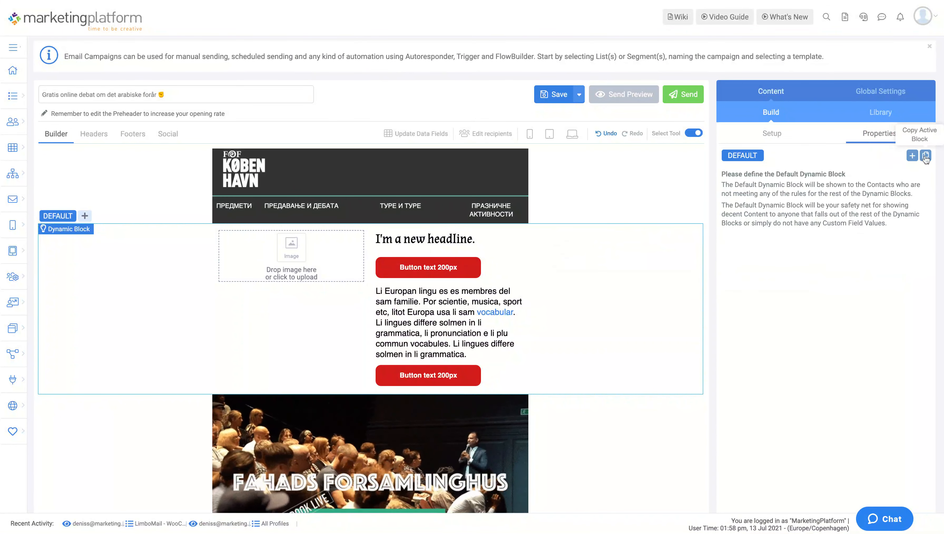
{"action": "left_click", "coordinate": [925, 157]}
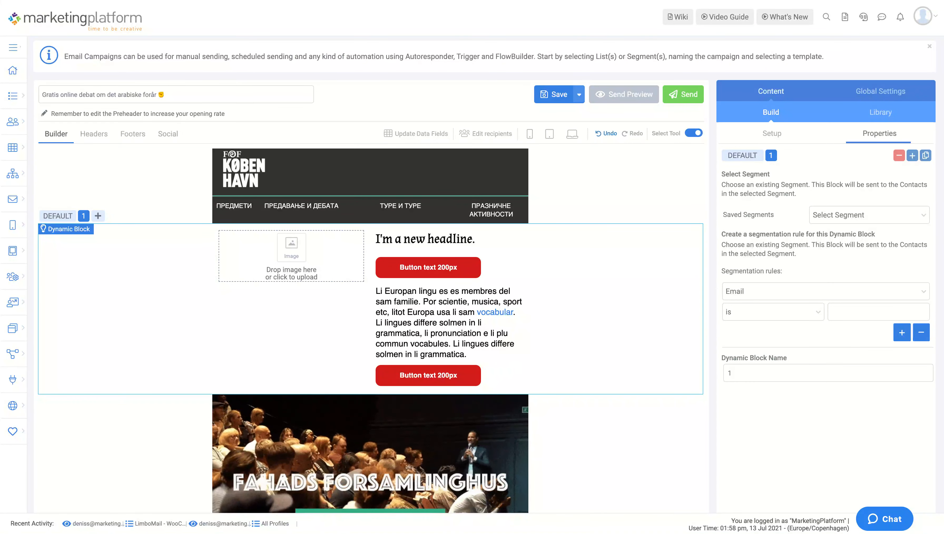
{"action": "left_click", "coordinate": [840, 229]}
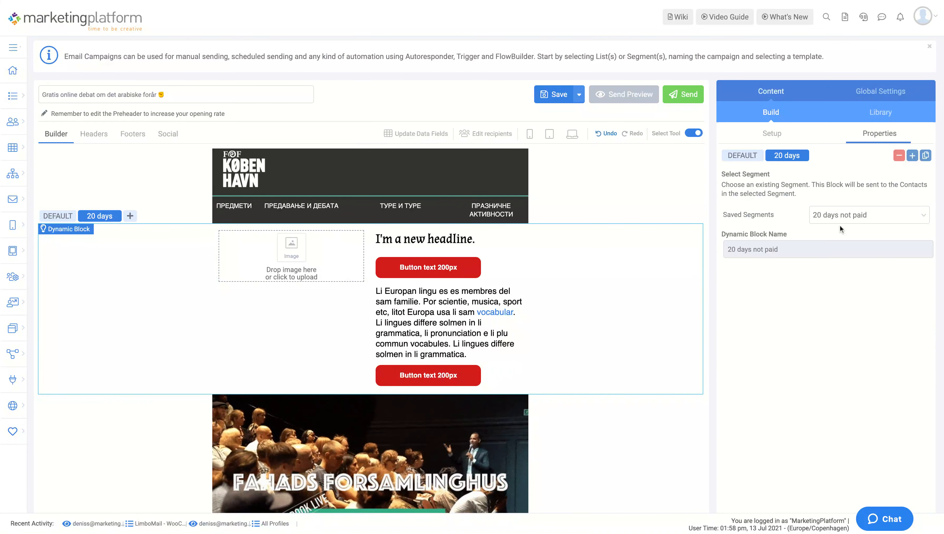
Insert "20 days not paid ..." before the headline in the segment's version and switch back to the default version.
{"action": "left_click", "coordinate": [380, 239]}
{"action": "type", "text": "20 da"}
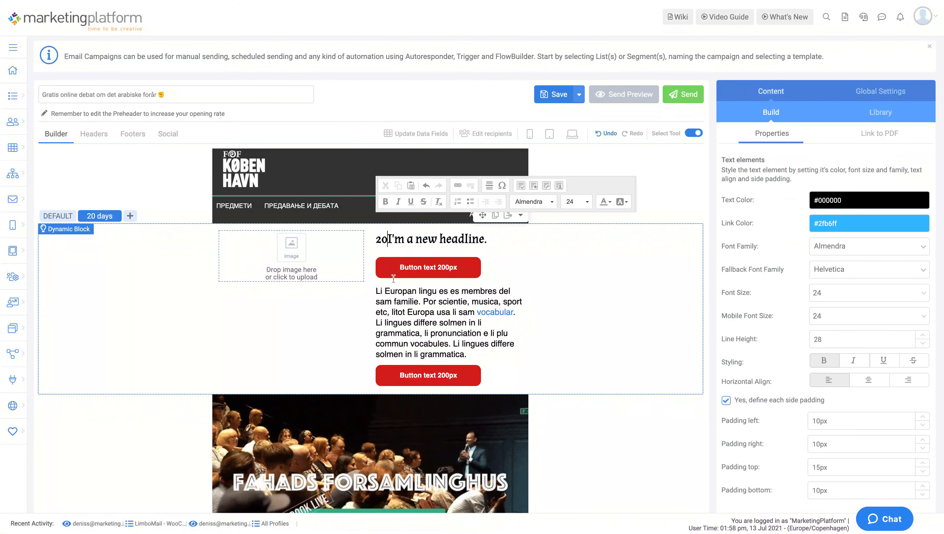
{"action": "type", "text": "ys not paid ..."}
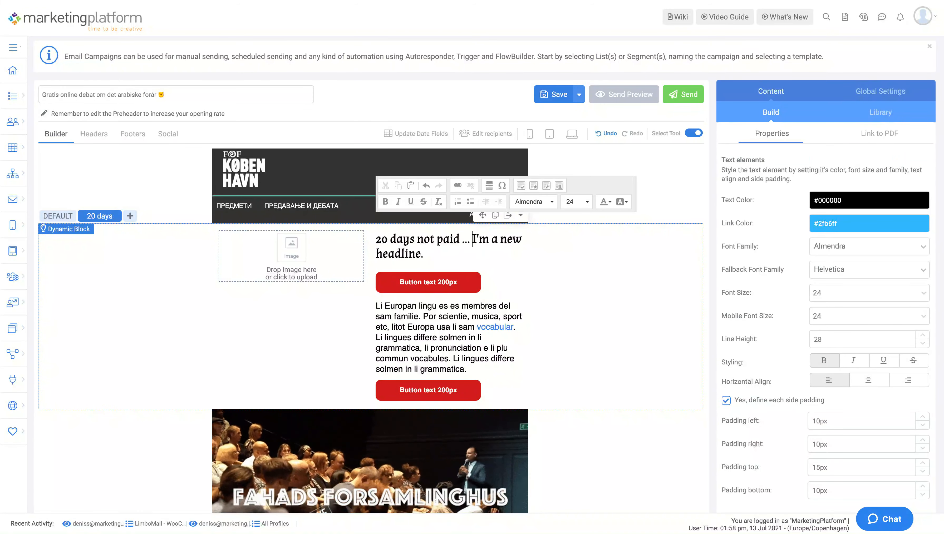
{"action": "left_click", "coordinate": [57, 217]}
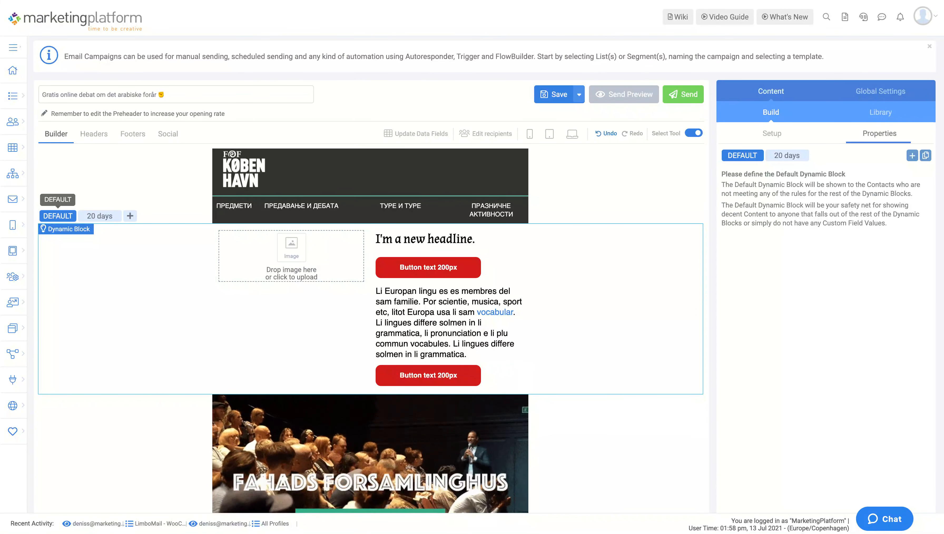
Add four empty versions to the dynamic block, numbered 2 to 5.
{"action": "left_click", "coordinate": [130, 217]}
{"action": "left_click", "coordinate": [143, 216]}
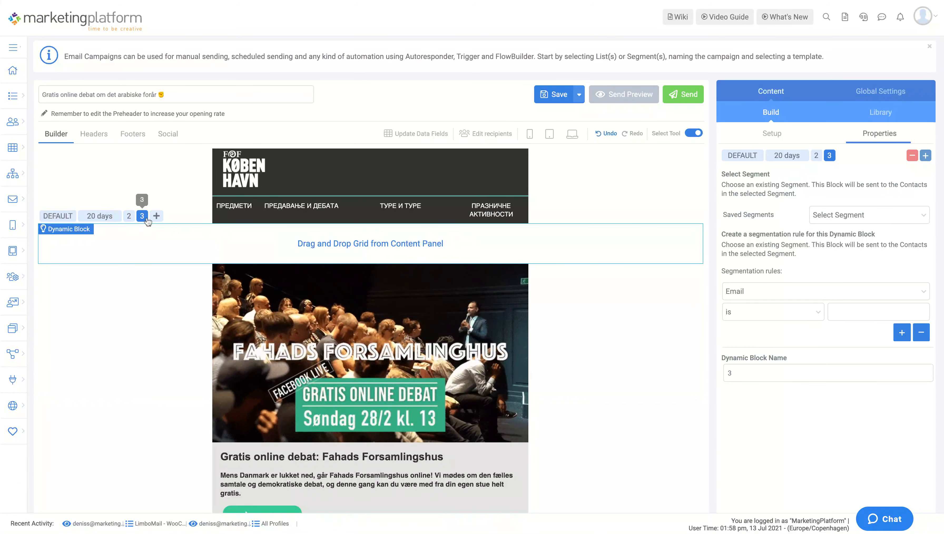
{"action": "left_click", "coordinate": [157, 215]}
{"action": "left_click", "coordinate": [169, 216]}
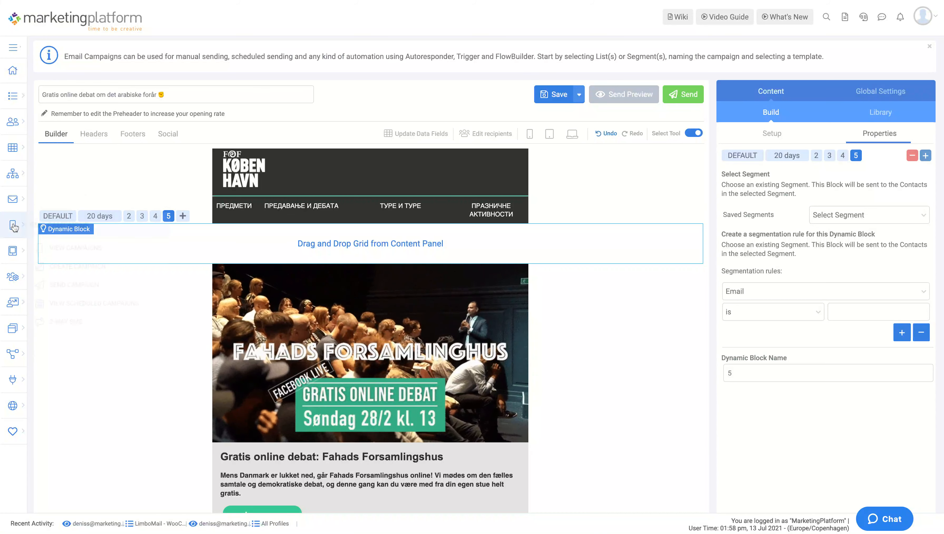
Start a new SMS campaign for the "LimboMail - WooCommerce" list and name it "test1".
{"action": "mouse_move", "coordinate": [13, 226]}
{"action": "left_click", "coordinate": [57, 267]}
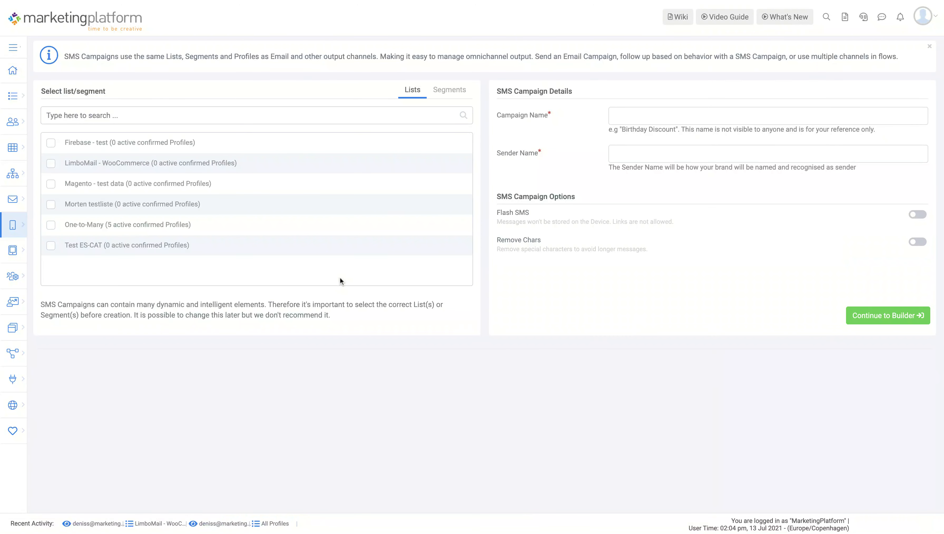
{"action": "left_click", "coordinate": [130, 167]}
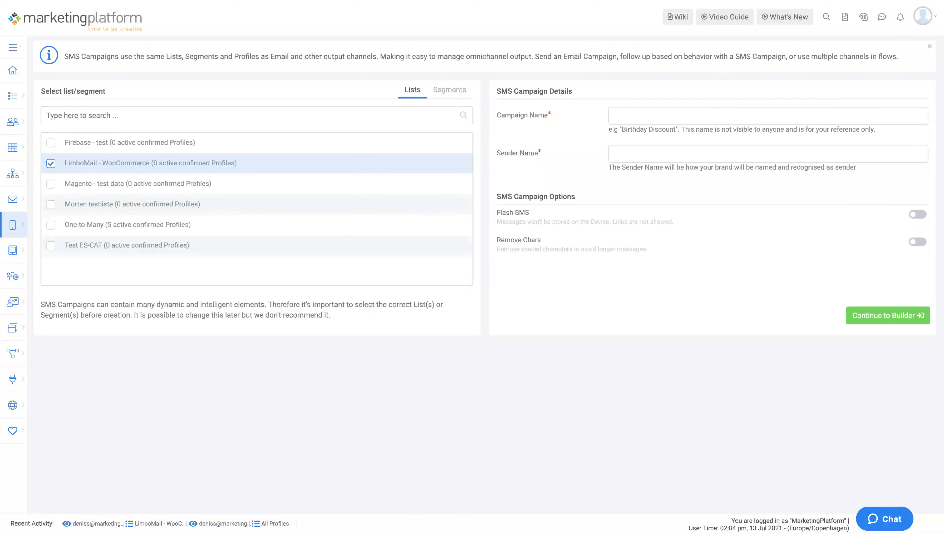
{"action": "left_click", "coordinate": [616, 113]}
{"action": "type", "text": "test1"}
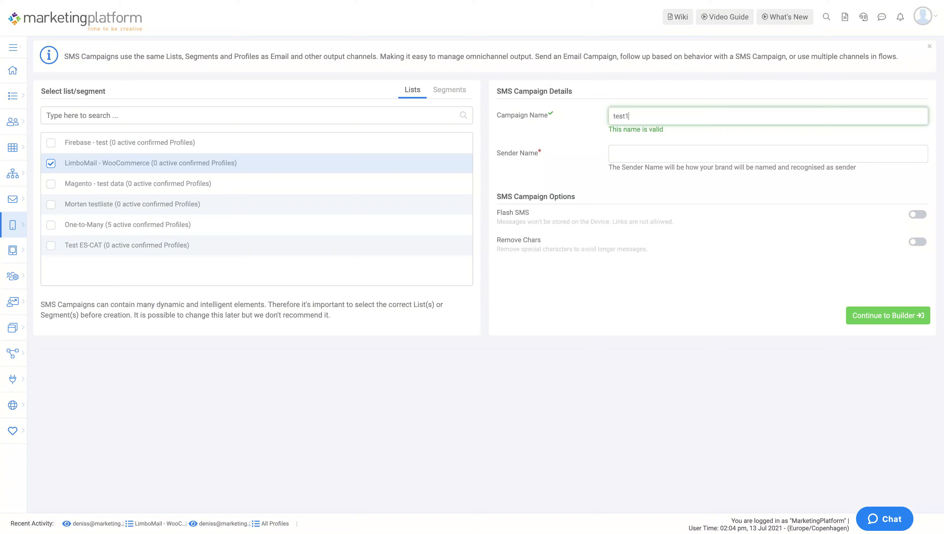
Set the SMS campaign's sender name to "MySMS" and continue to the builder.
{"action": "left_click", "coordinate": [630, 151]}
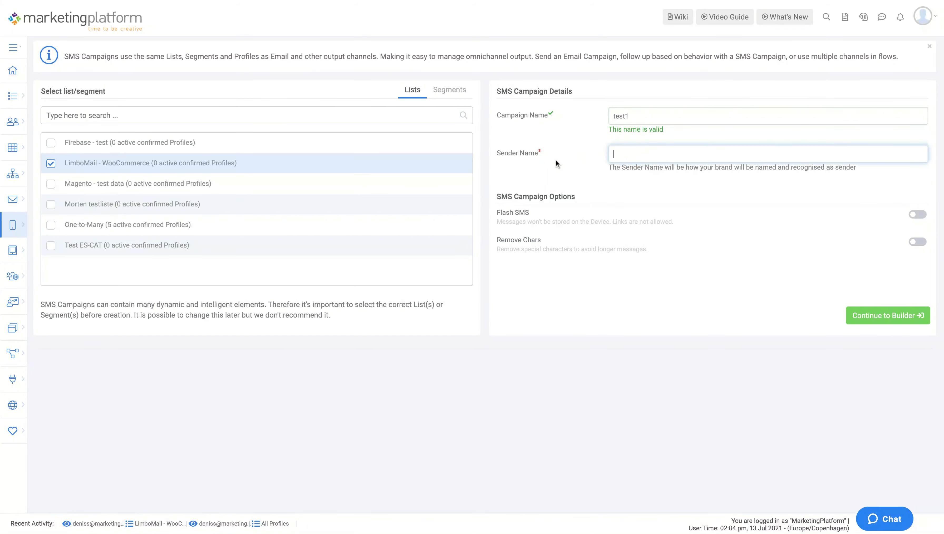
{"action": "type", "text": "d"}
{"action": "key", "text": "BackSpace"}
{"action": "type", "text": "MySMS"}
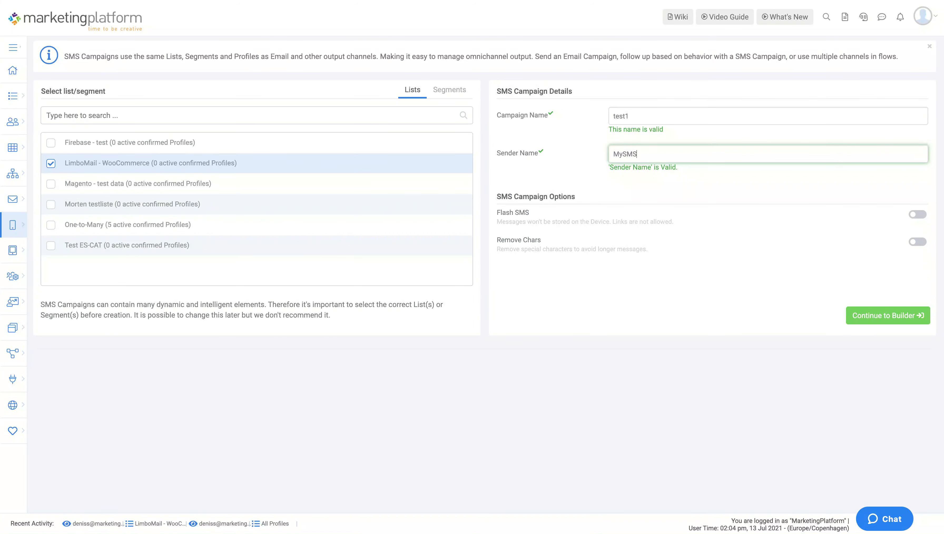
{"action": "left_click", "coordinate": [882, 321]}
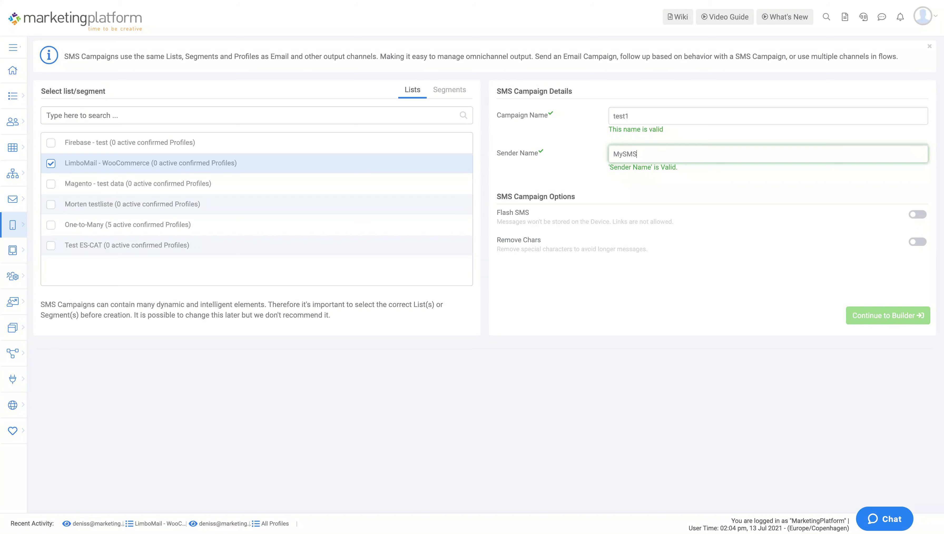
{"action": "left_click", "coordinate": [885, 316]}
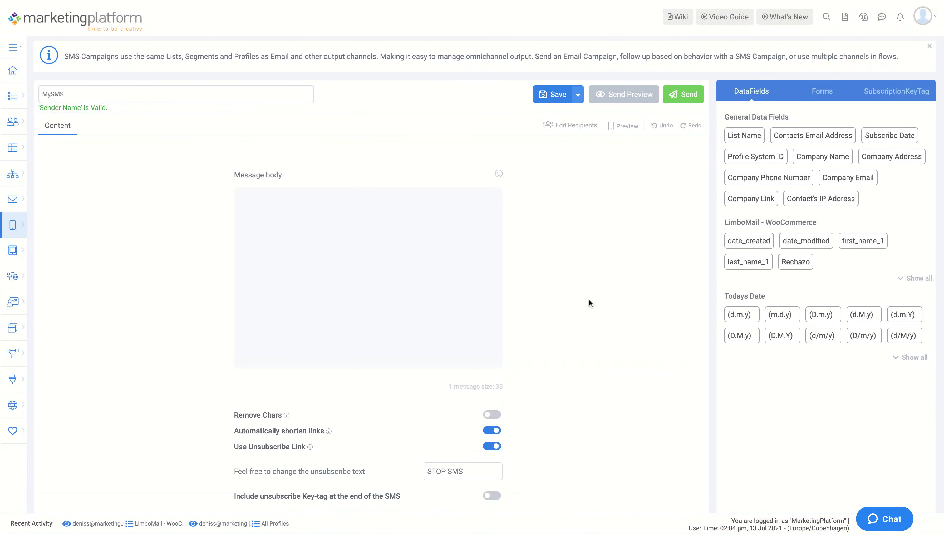
Write the SMS as "Dear" plus the first_name_1 data field and "Here's a nice message....." below, and save and close the campaign.
{"action": "type", "text": "Dear"}
{"action": "left_click", "coordinate": [850, 241]}
{"action": "left_click", "coordinate": [349, 197]}
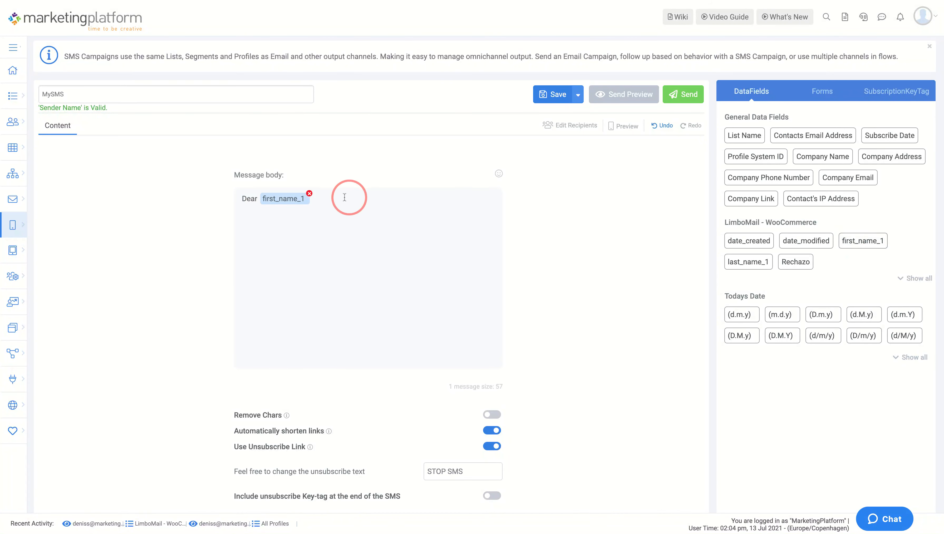
{"action": "key", "text": "Return"}
{"action": "type", "text": "Here's a nice messa"}
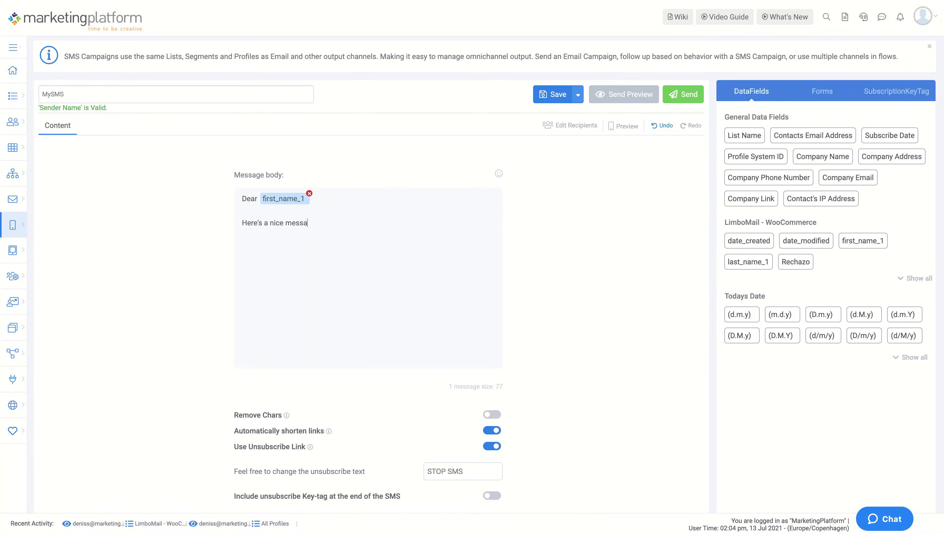
{"action": "type", "text": "ge....."}
{"action": "mouse_move", "coordinate": [551, 95]}
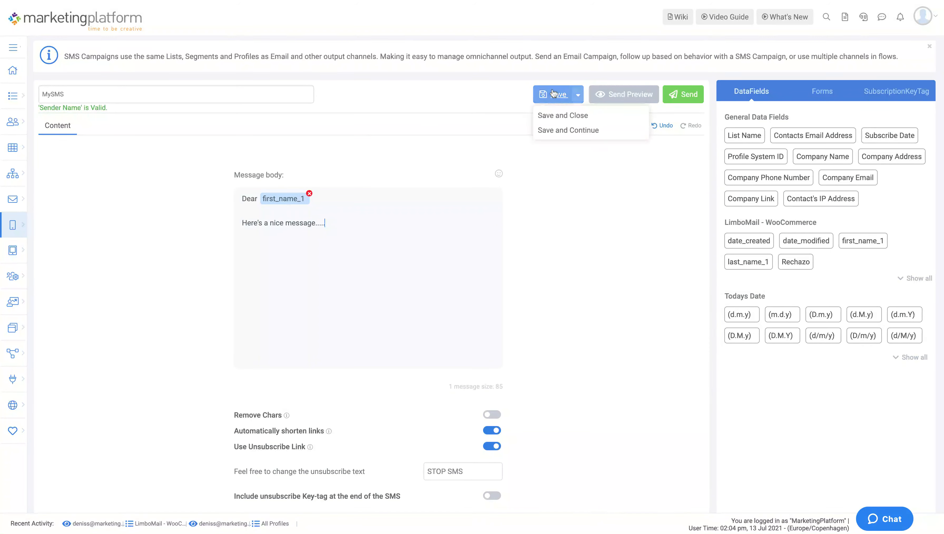
{"action": "left_click", "coordinate": [553, 115]}
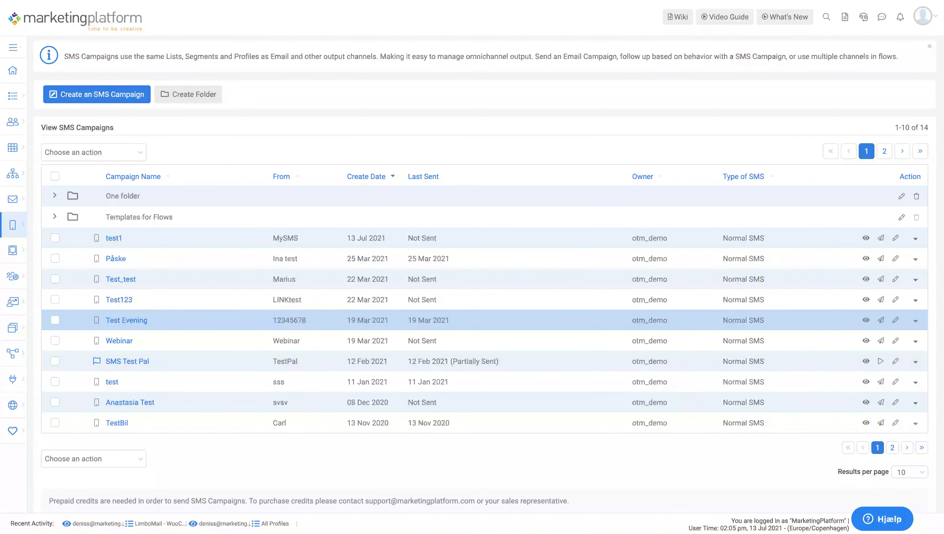
Create a new FlowBuilder flow for the "One-to-Many" list.
{"action": "mouse_move", "coordinate": [12, 276]}
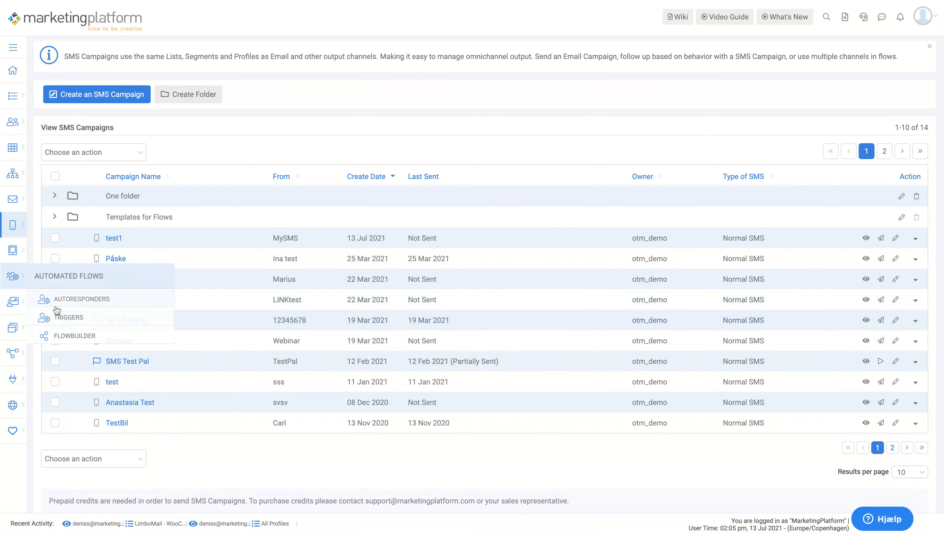
{"action": "left_click", "coordinate": [66, 336]}
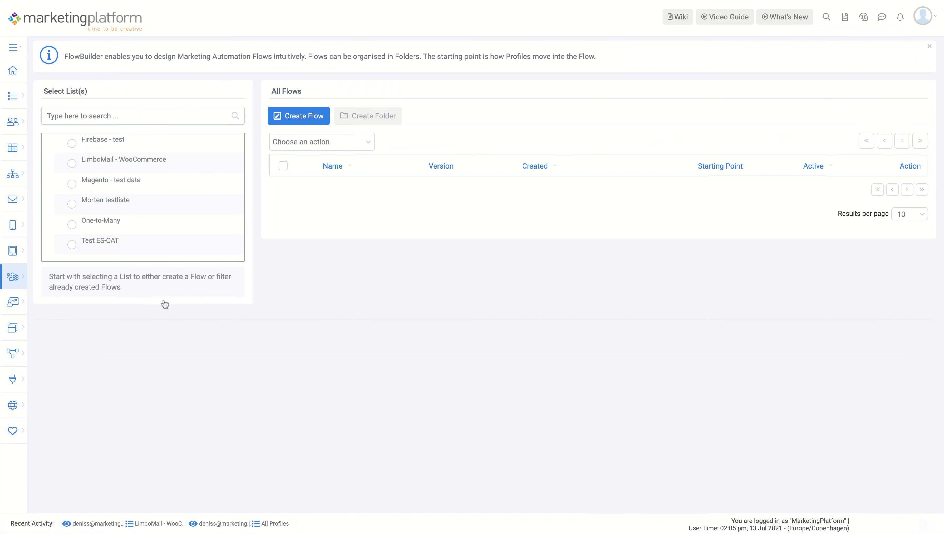
{"action": "left_click", "coordinate": [89, 225]}
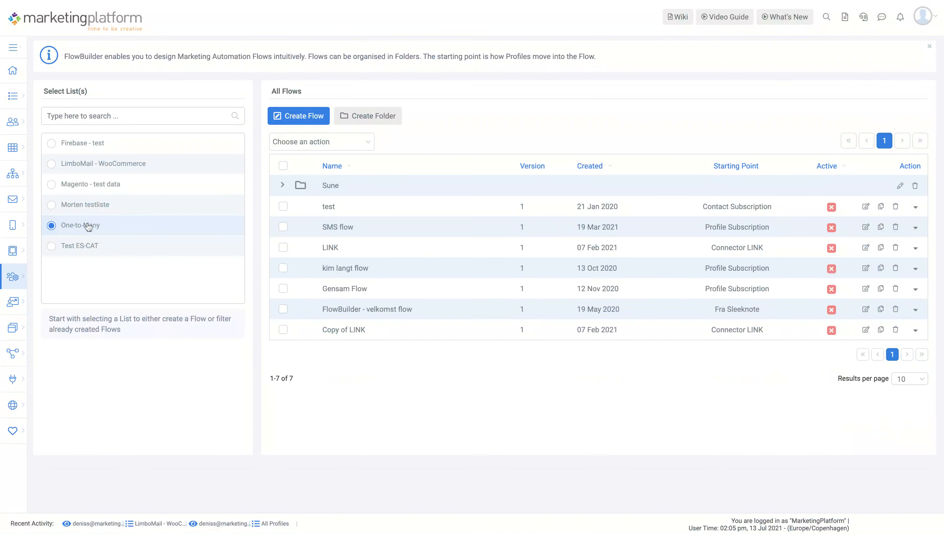
{"action": "left_click", "coordinate": [310, 119]}
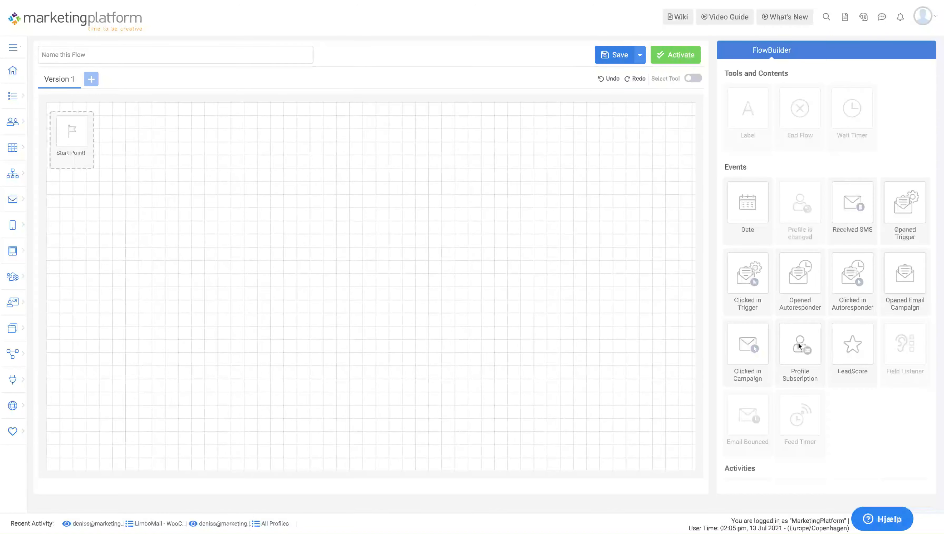
Place a Profile Subscription event at the flow's start point and apply API as its subscription method.
{"action": "left_click_drag", "start_coordinate": [799, 346], "coordinate": [77, 137]}
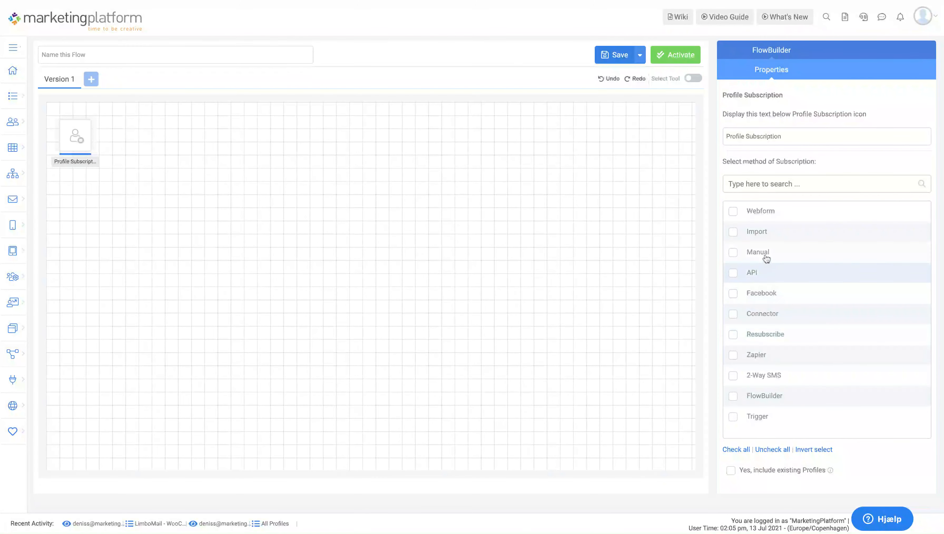
{"action": "left_click", "coordinate": [751, 281]}
{"action": "scroll", "coordinate": [883, 452], "scroll_direction": "down", "scroll_amount": 1}
{"action": "scroll", "coordinate": [883, 451], "scroll_direction": "down", "scroll_amount": 2}
{"action": "left_click", "coordinate": [910, 452]}
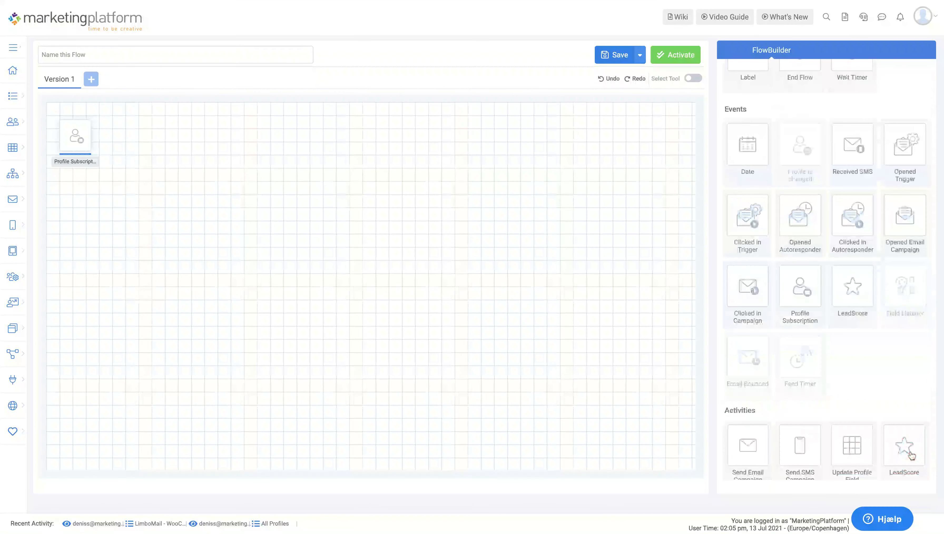
Add a Segment Filtering element after Profile Subscription and apply the saved segment "amount - 20k-40k".
{"action": "scroll", "coordinate": [864, 397], "scroll_direction": "down", "scroll_amount": 8}
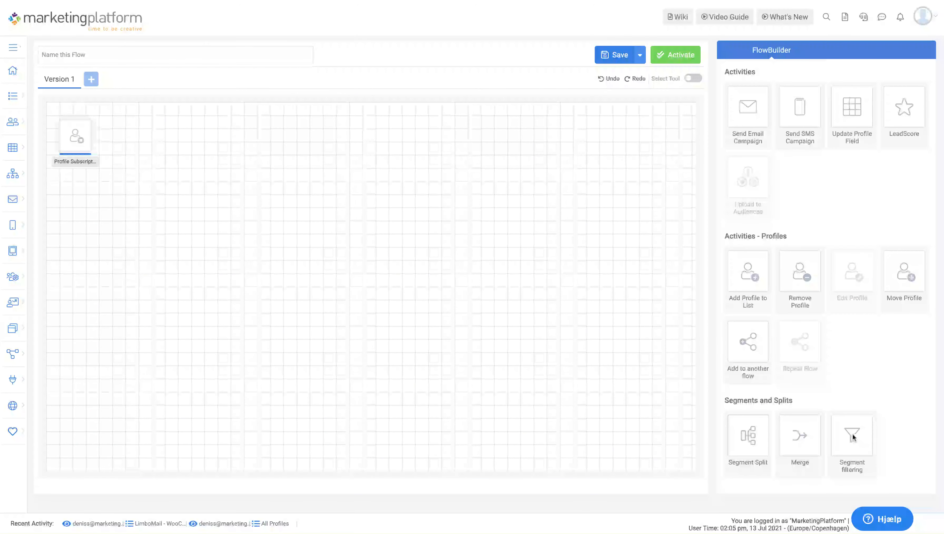
{"action": "left_click_drag", "start_coordinate": [854, 437], "coordinate": [853, 438]}
{"action": "left_click_drag", "start_coordinate": [137, 162], "coordinate": [133, 136]}
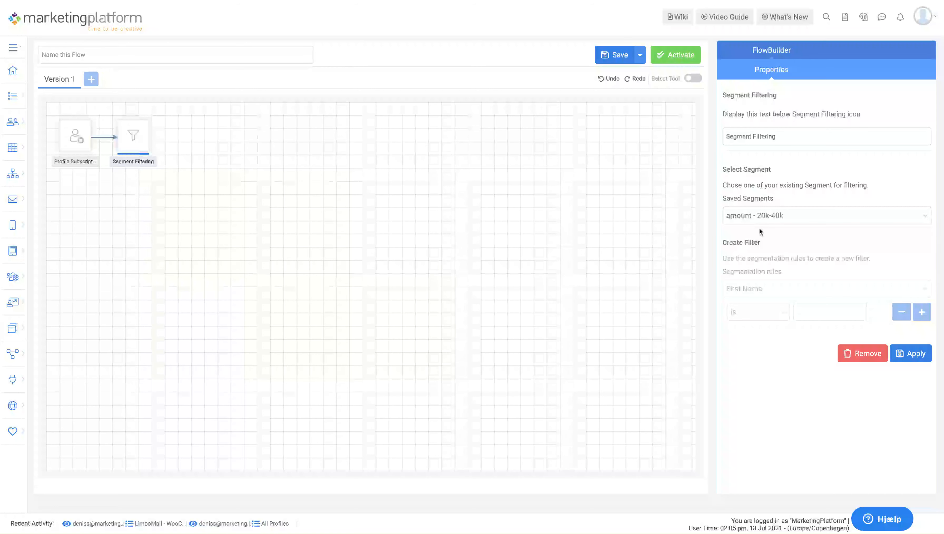
{"action": "left_click", "coordinate": [910, 350]}
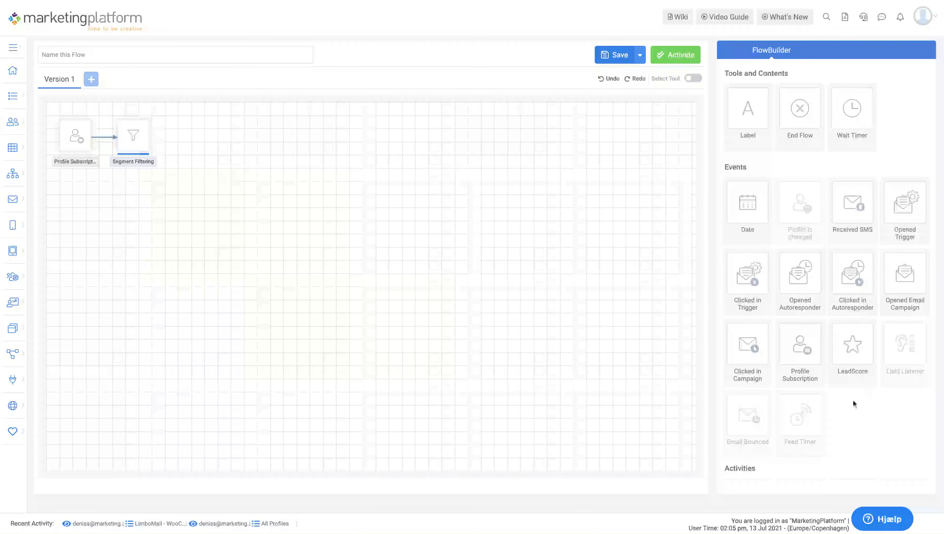
Add a Send Email Campaign activity after Segment Filtering and choose "Party In A Box Campaign" as its email.
{"action": "scroll", "coordinate": [852, 400], "scroll_direction": "down", "scroll_amount": 8}
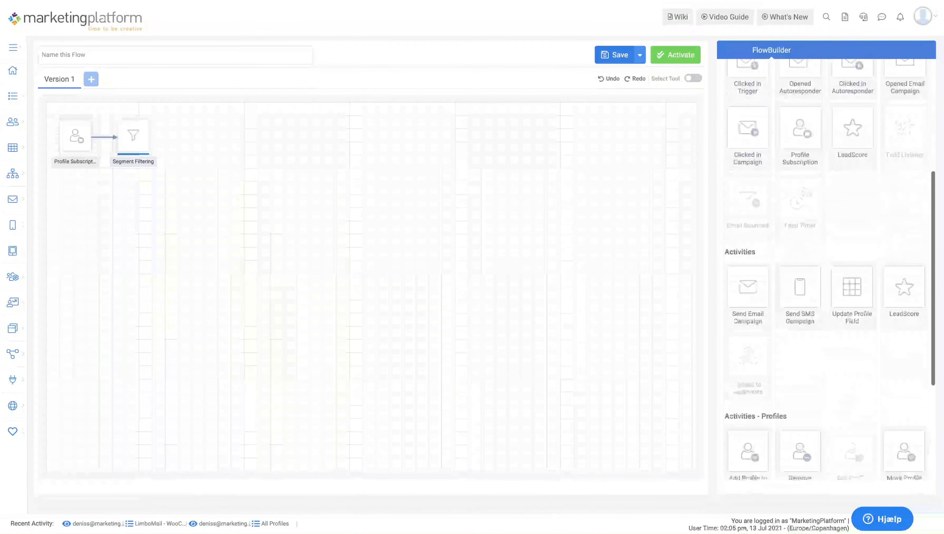
{"action": "left_click_drag", "start_coordinate": [754, 222], "coordinate": [214, 136]}
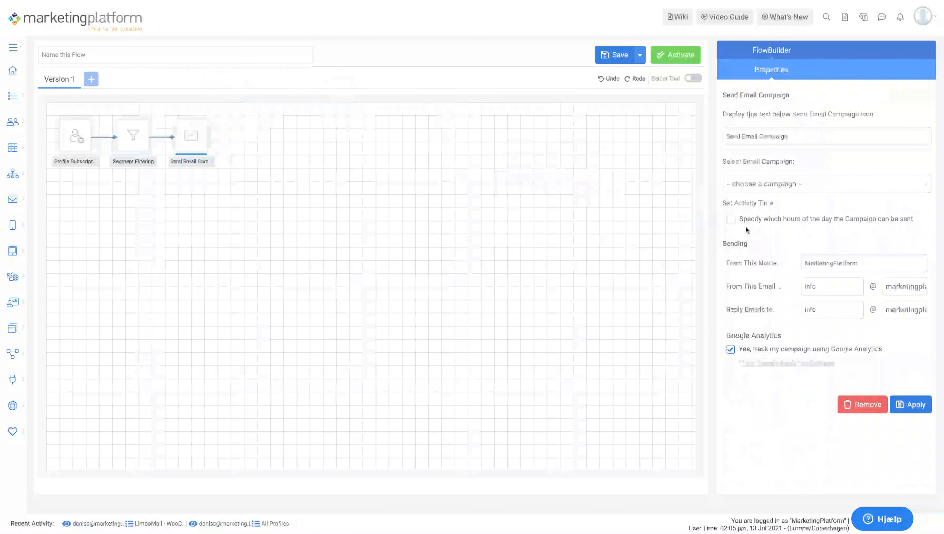
{"action": "left_click", "coordinate": [776, 186]}
{"action": "left_click", "coordinate": [777, 208]}
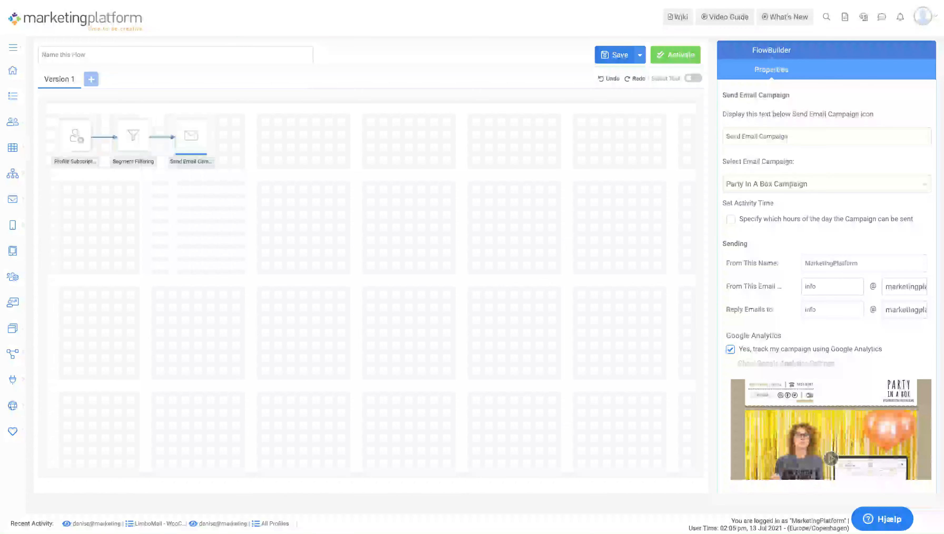
Expand the email activity's Google Analytics settings to review them, and apply the activity.
{"action": "scroll", "coordinate": [826, 315], "scroll_direction": "down", "scroll_amount": 3}
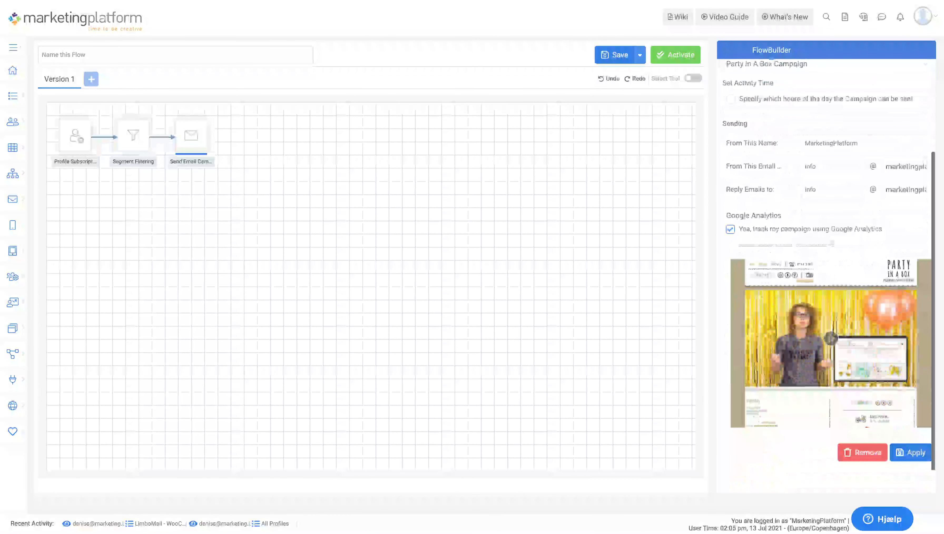
{"action": "left_click", "coordinate": [822, 242]}
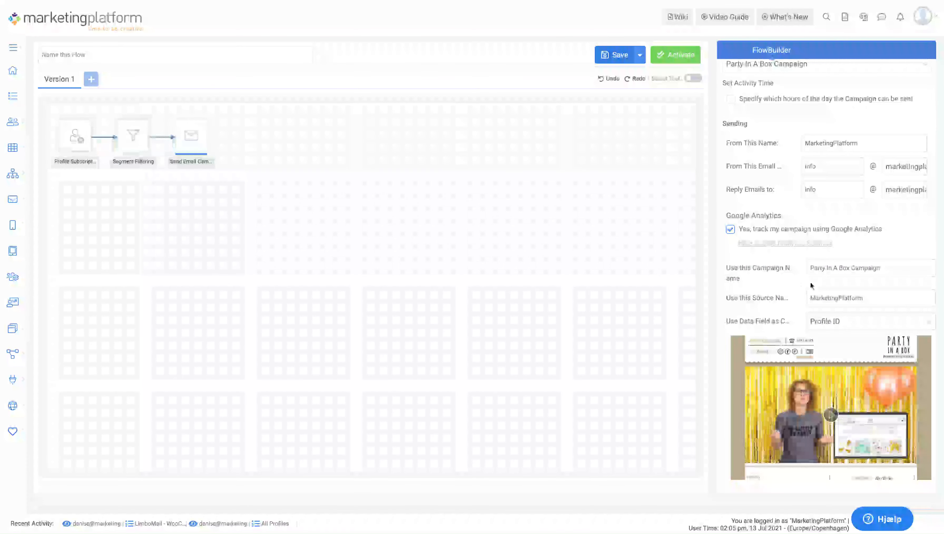
{"action": "scroll", "coordinate": [852, 296], "scroll_direction": "down", "scroll_amount": 2}
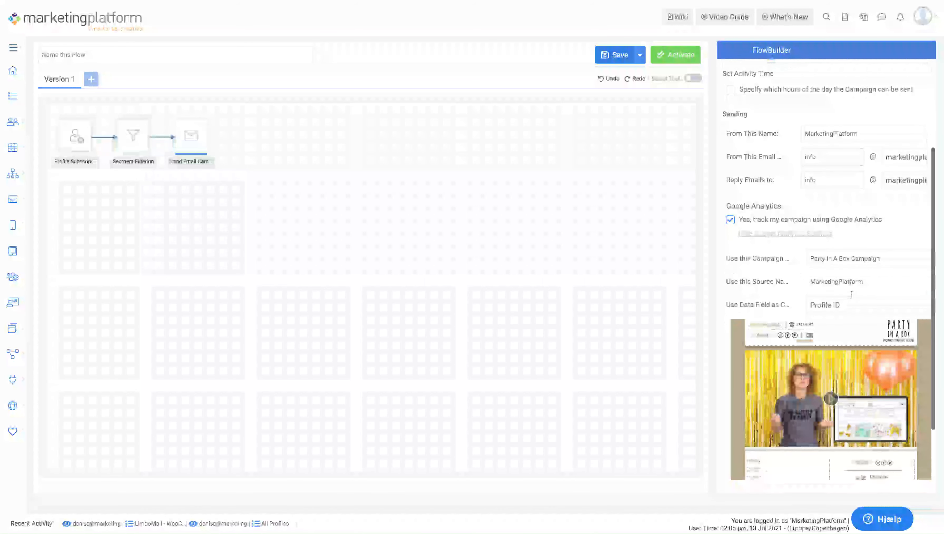
{"action": "left_click", "coordinate": [913, 452]}
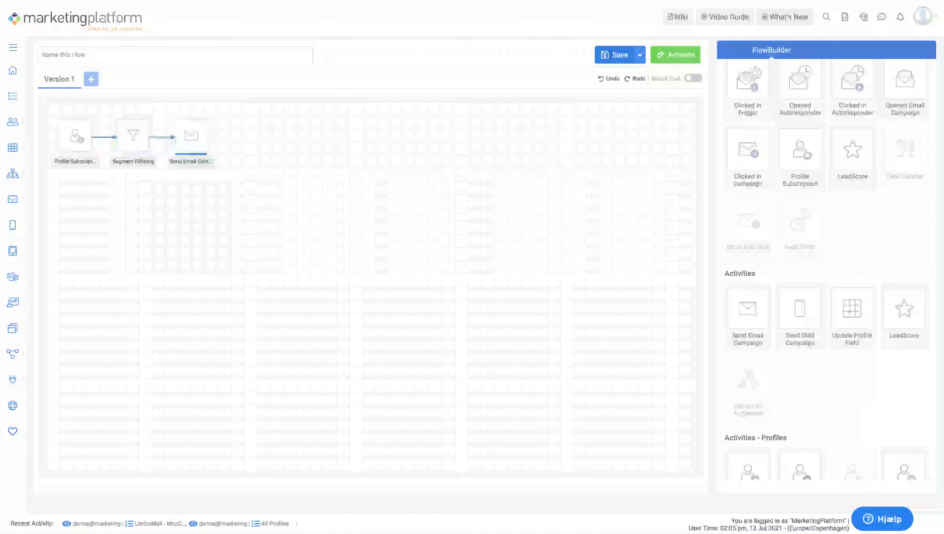
Add a Wait Timer after the Send Email Campaign activity and apply a wait time of 2 days.
{"action": "left_click_drag", "start_coordinate": [858, 115], "coordinate": [284, 157]}
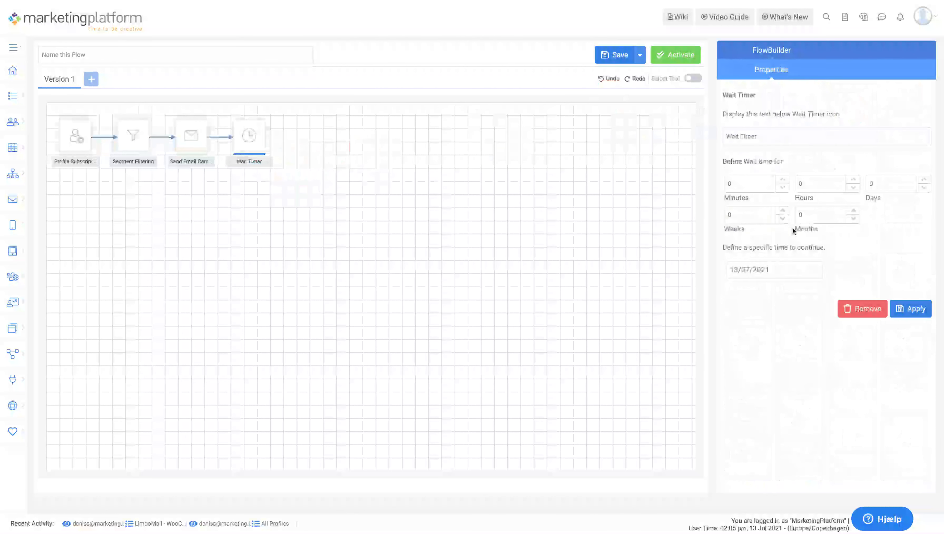
{"action": "left_click", "coordinate": [924, 181]}
{"action": "left_click", "coordinate": [924, 180]}
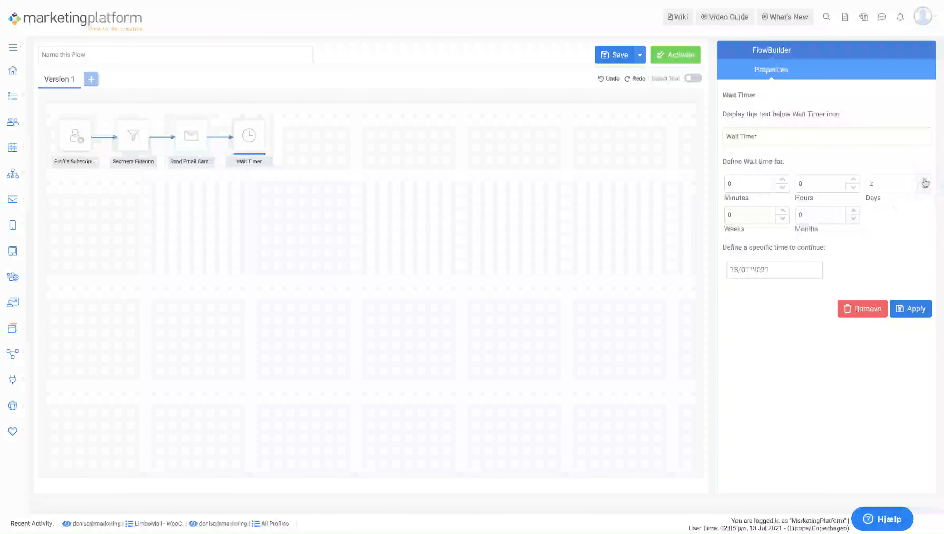
{"action": "left_click", "coordinate": [912, 309]}
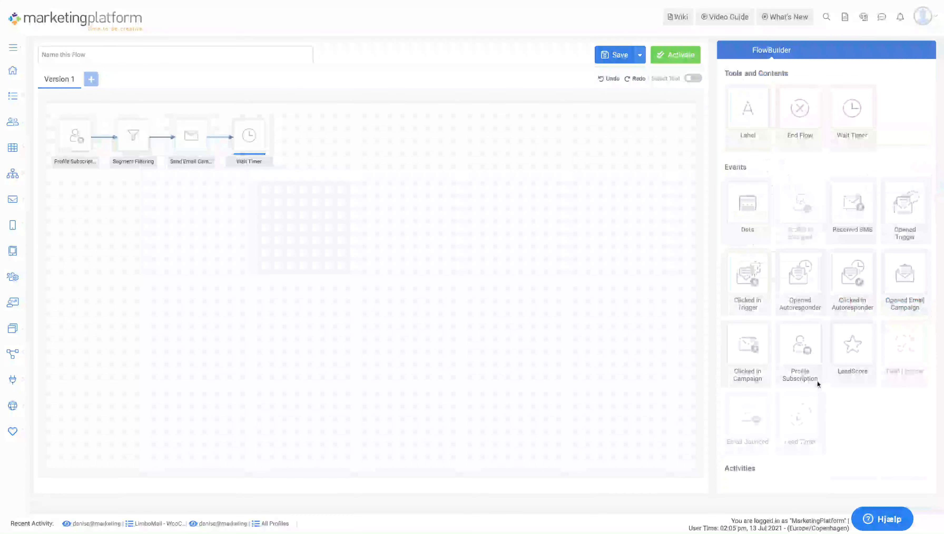
Add a Segment Split after the Wait Timer and apply it with two segment branches.
{"action": "scroll", "coordinate": [818, 380], "scroll_direction": "down", "scroll_amount": 10}
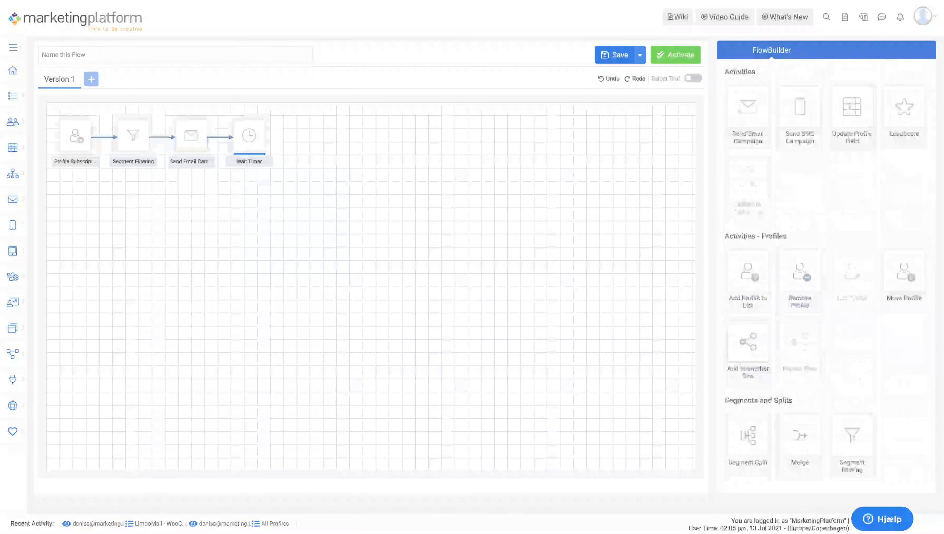
{"action": "left_click_drag", "start_coordinate": [749, 438], "coordinate": [308, 138]}
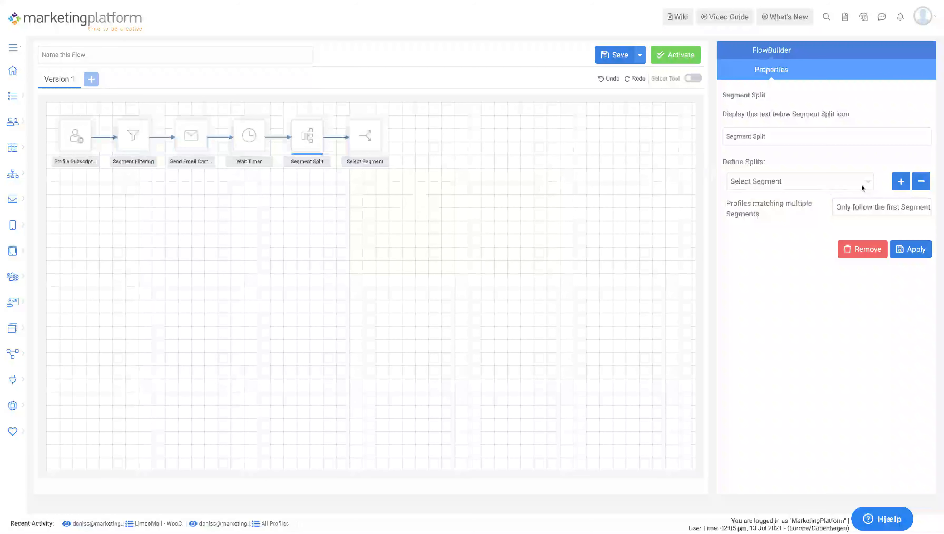
{"action": "left_click", "coordinate": [898, 182]}
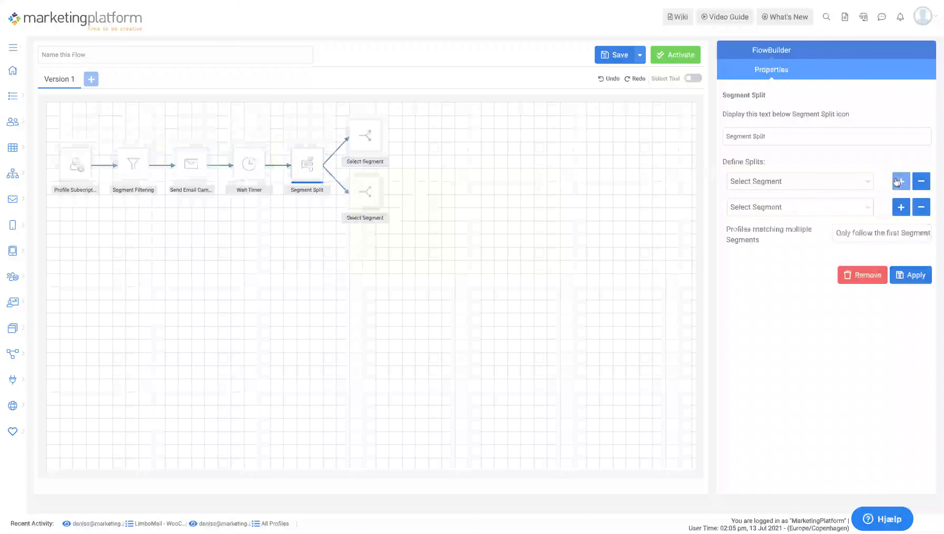
{"action": "left_click", "coordinate": [920, 277]}
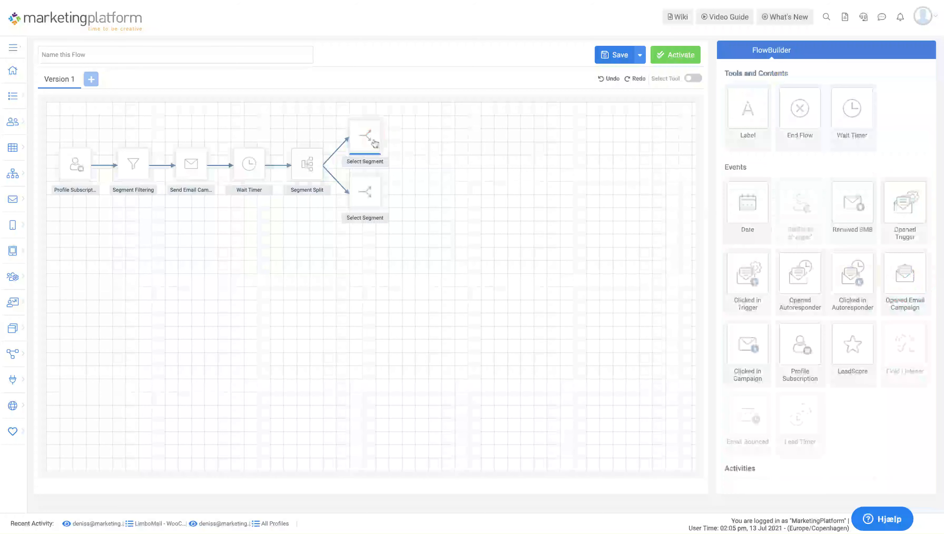
Add a Send SMS Campaign activity to the split's upper branch and apply it without choosing a campaign.
{"action": "scroll", "coordinate": [767, 320], "scroll_direction": "down", "scroll_amount": 2}
{"action": "scroll", "coordinate": [767, 320], "scroll_direction": "down", "scroll_amount": 5}
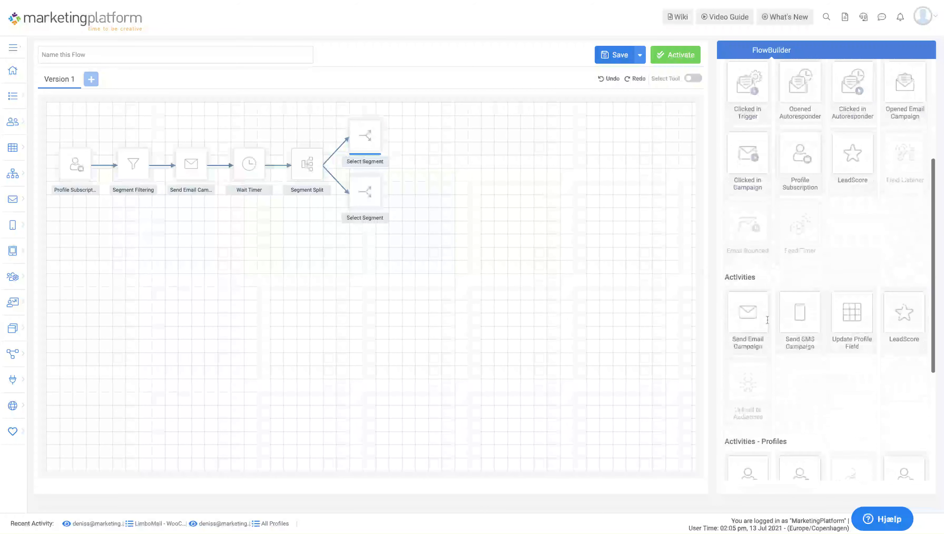
{"action": "left_click", "coordinate": [802, 299]}
{"action": "left_click_drag", "start_coordinate": [802, 298], "coordinate": [446, 149]}
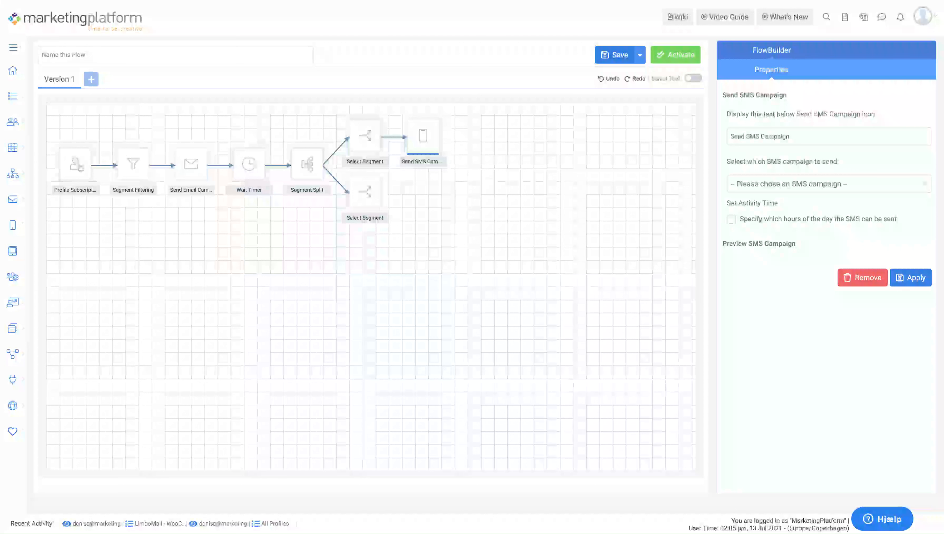
{"action": "left_click", "coordinate": [917, 284]}
Add an Update Profile Field activity after Send SMS Campaign and apply it without choosing a field.
{"action": "scroll", "coordinate": [841, 369], "scroll_direction": "down", "scroll_amount": 7}
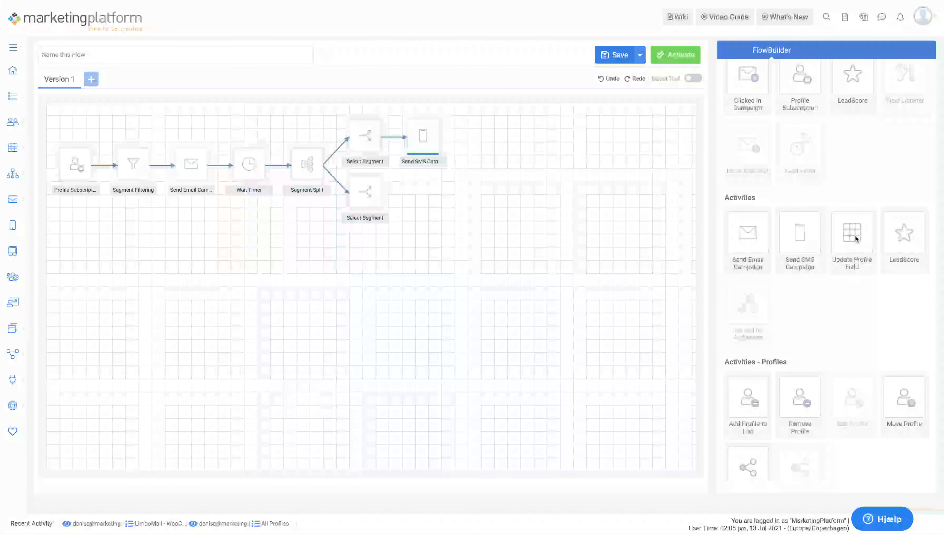
{"action": "left_click_drag", "start_coordinate": [856, 239], "coordinate": [468, 135]}
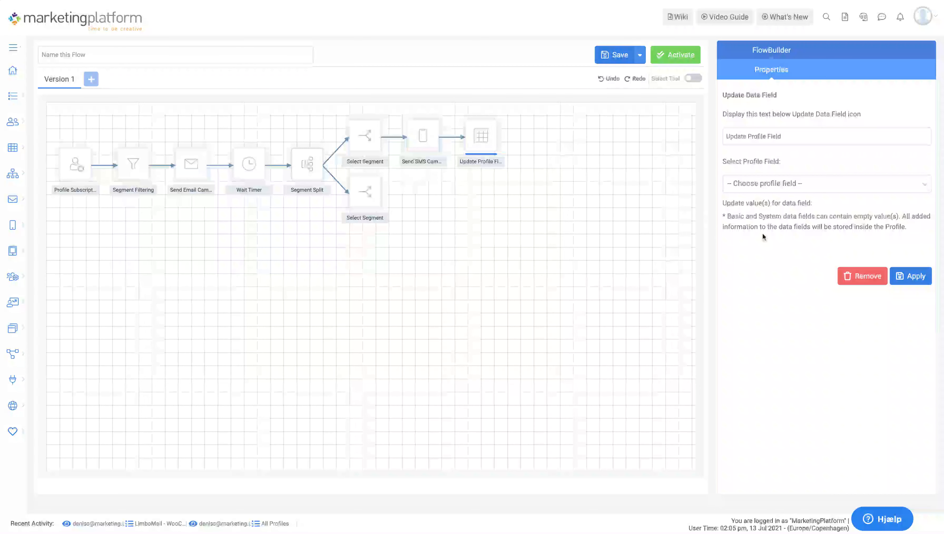
{"action": "left_click", "coordinate": [909, 276]}
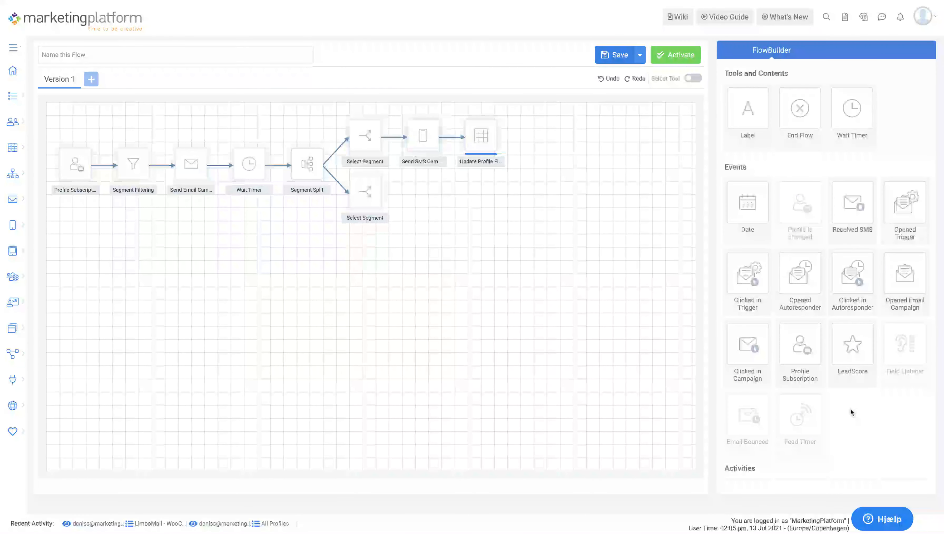
Add a LeadScore activity after Update Profile Field and apply an increase of 40.
{"action": "scroll", "coordinate": [850, 408], "scroll_direction": "down", "scroll_amount": 6}
{"action": "left_click_drag", "start_coordinate": [905, 277], "coordinate": [543, 140]}
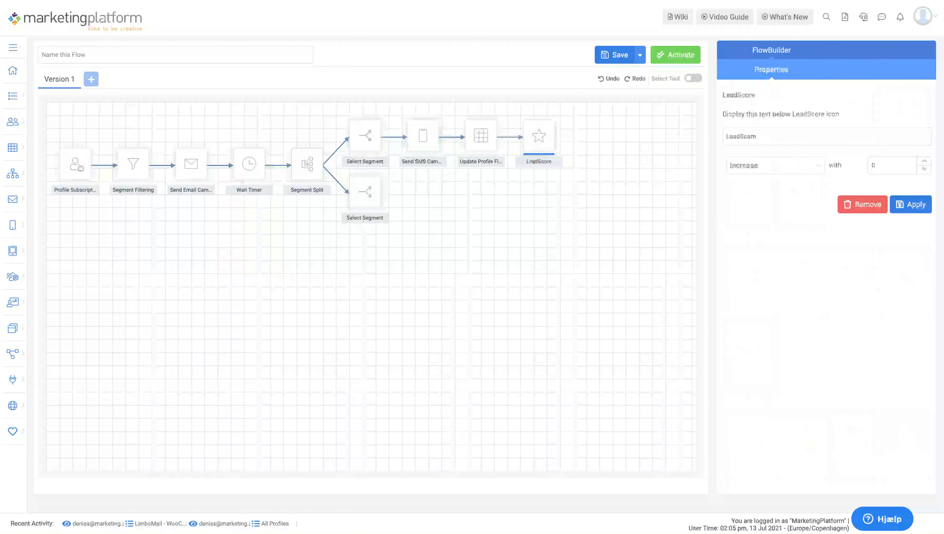
{"action": "left_click", "coordinate": [875, 167]}
{"action": "type", "text": "40"}
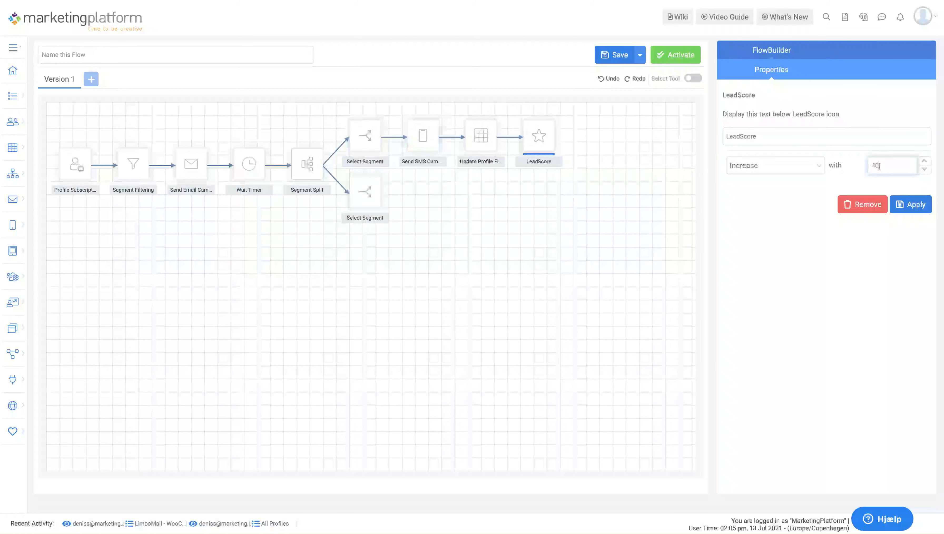
{"action": "left_click", "coordinate": [923, 205]}
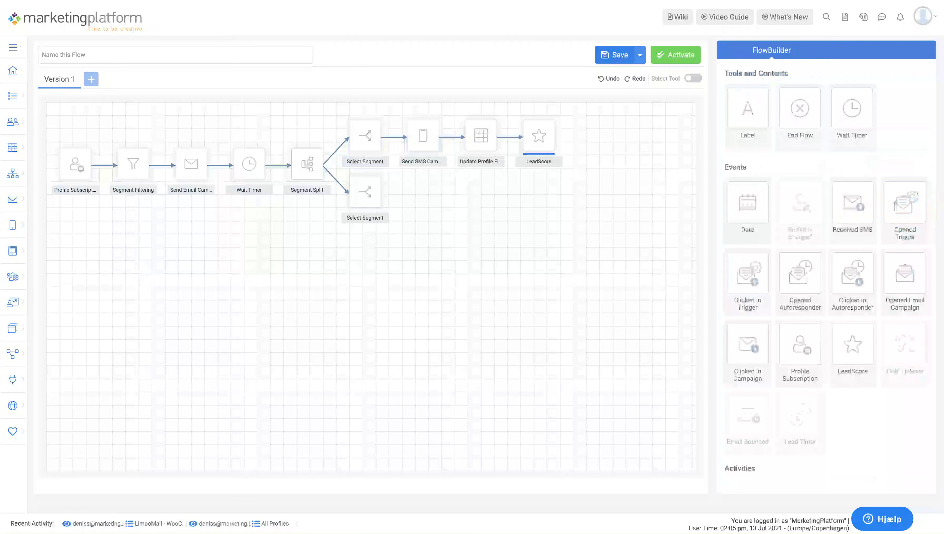
Add a Send Email Campaign activity to the split's lower branch and apply it without choosing a campaign.
{"action": "left_click", "coordinate": [374, 202]}
{"action": "scroll", "coordinate": [800, 355], "scroll_direction": "down", "scroll_amount": 6}
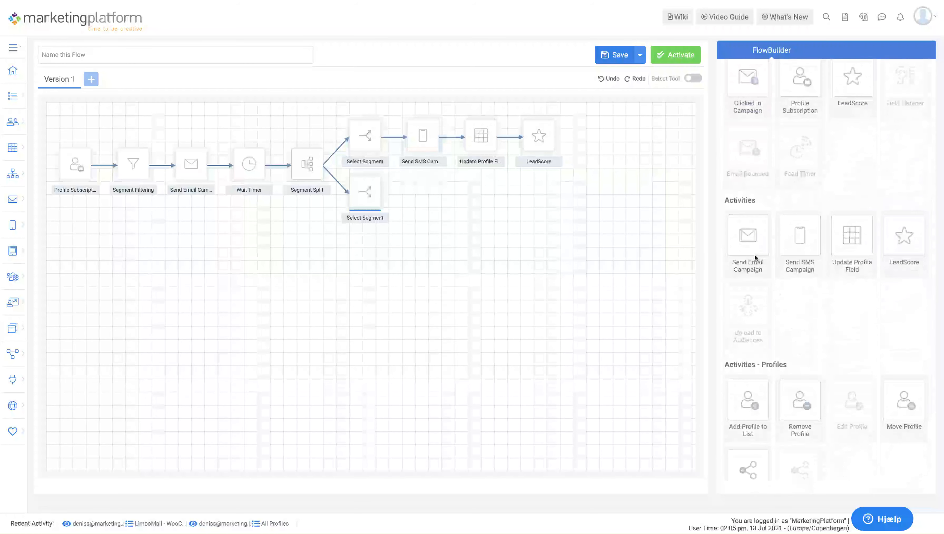
{"action": "left_click_drag", "start_coordinate": [753, 245], "coordinate": [448, 198]}
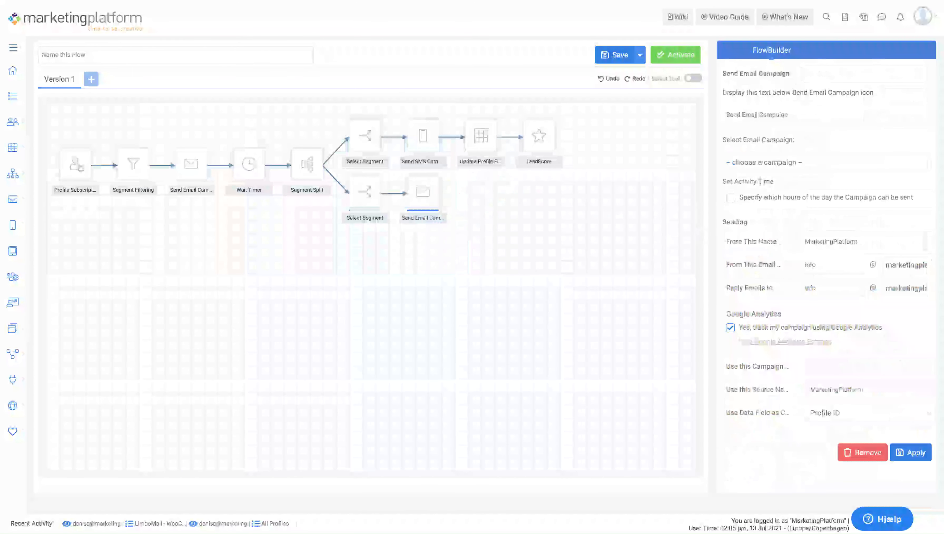
{"action": "left_click", "coordinate": [909, 452]}
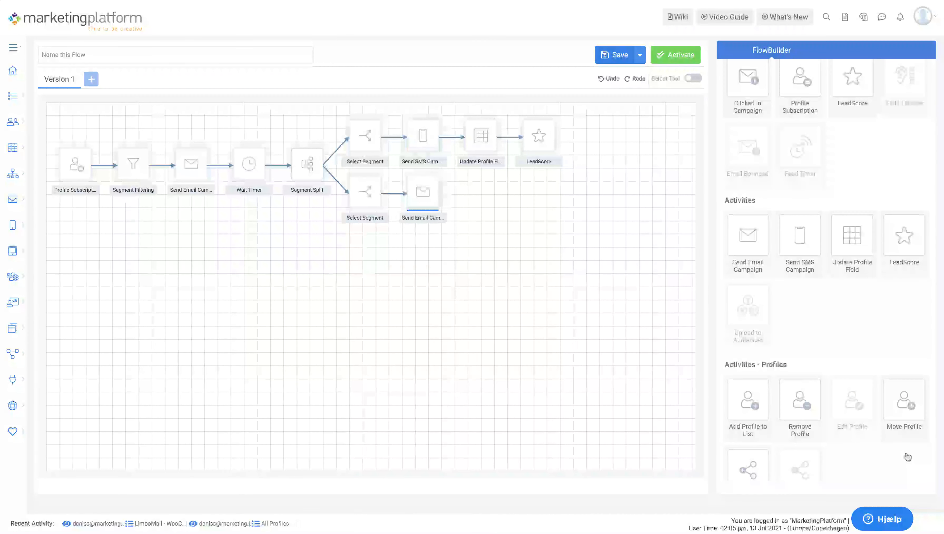
Add a Merge element after the lower branch's email activity to join both branches, and apply the label "Success".
{"action": "scroll", "coordinate": [869, 384], "scroll_direction": "down", "scroll_amount": 3}
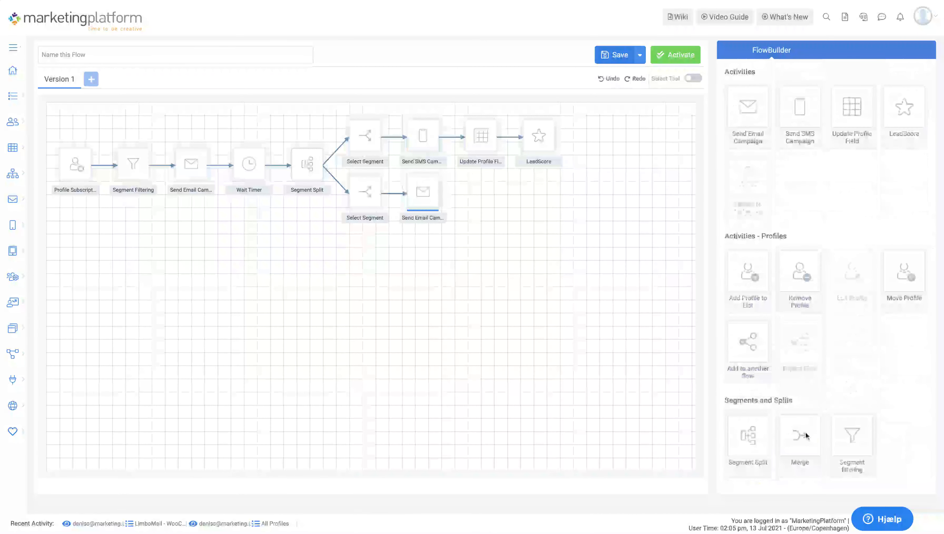
{"action": "left_click_drag", "start_coordinate": [805, 436], "coordinate": [483, 210]}
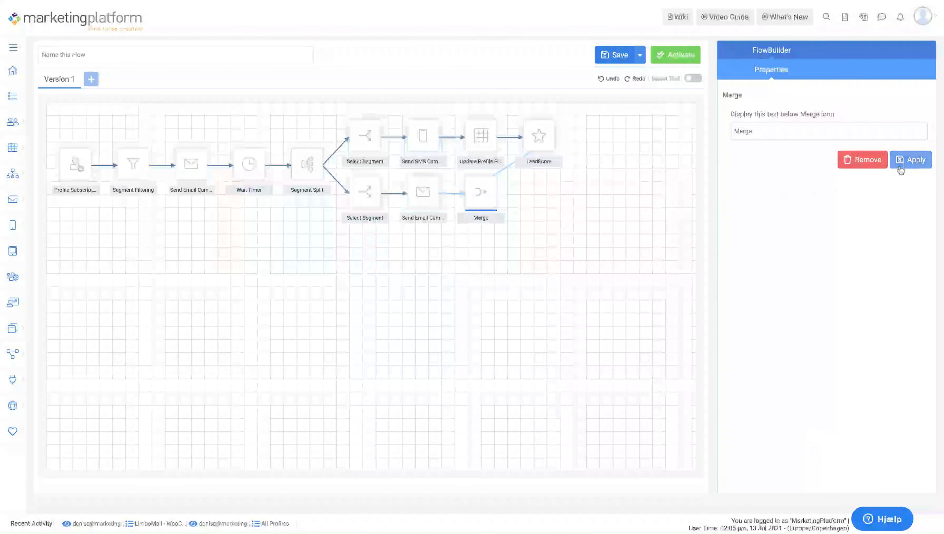
{"action": "double_click", "coordinate": [768, 129]}
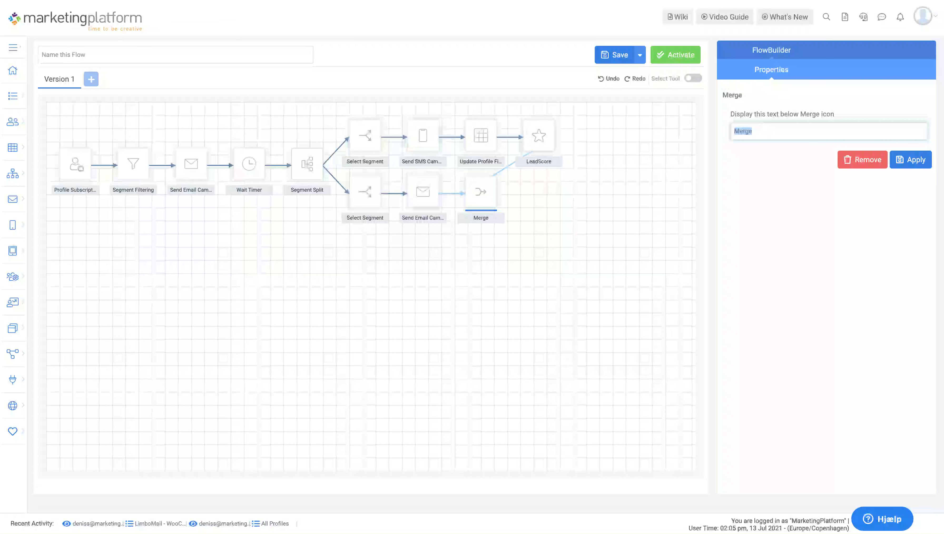
{"action": "type", "text": "Success"}
{"action": "left_click", "coordinate": [913, 159]}
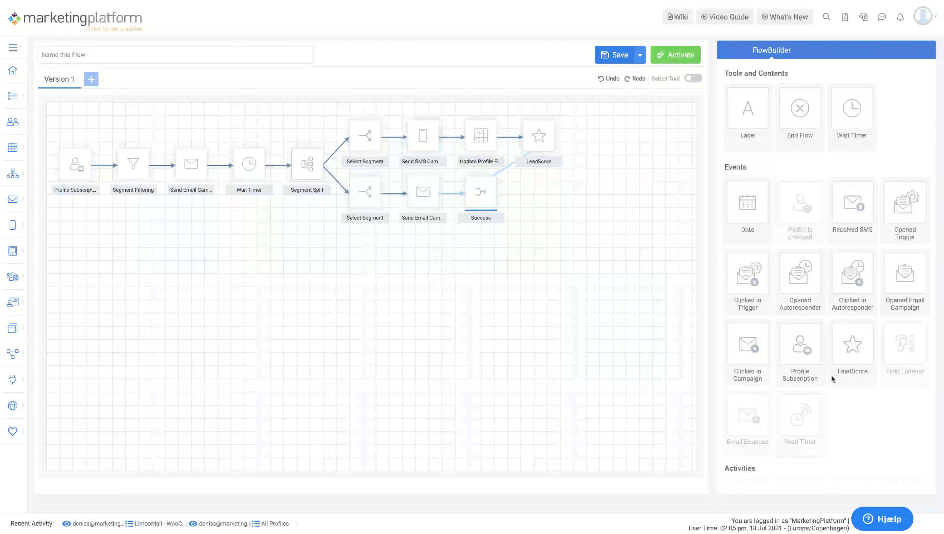
Add a LeadScore event after the Success merge and apply the condition "is greater than" 80.
{"action": "left_click_drag", "start_coordinate": [846, 350], "coordinate": [539, 193]}
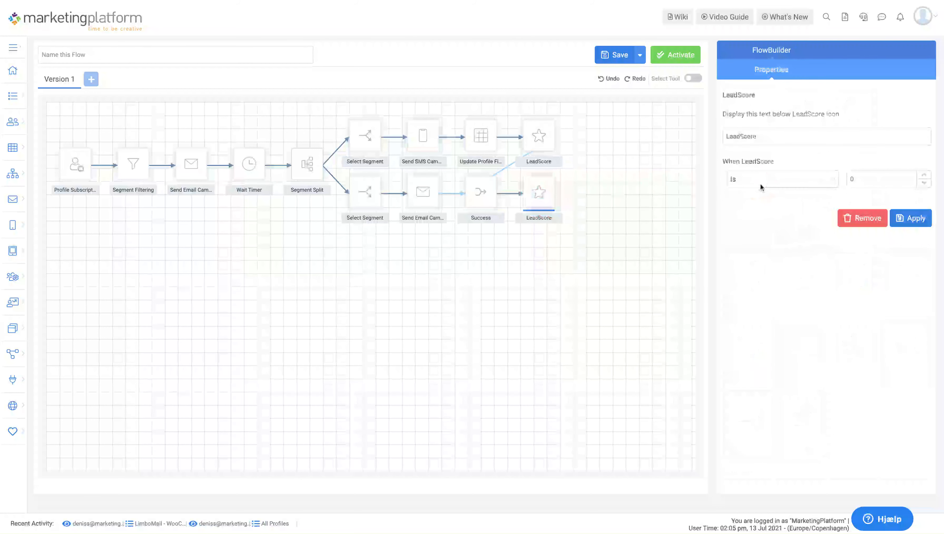
{"action": "left_click", "coordinate": [858, 180]}
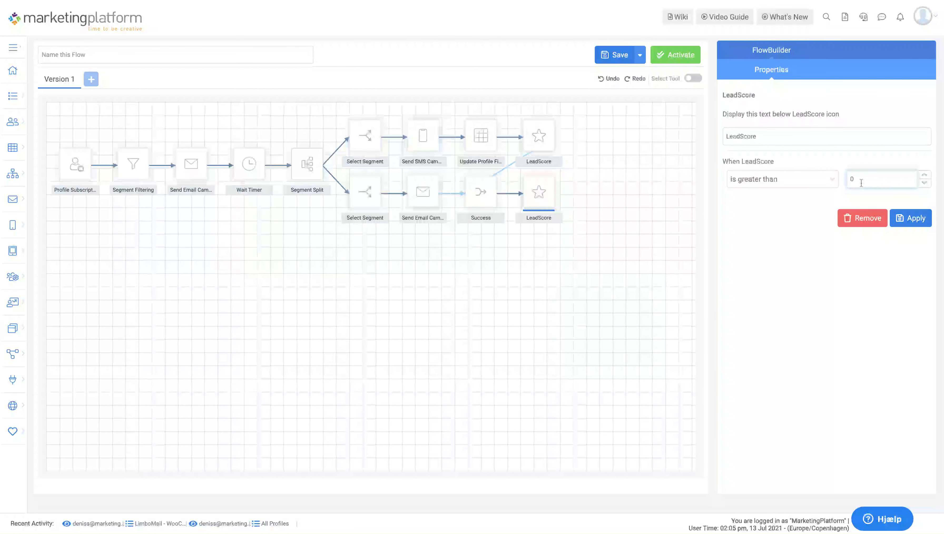
{"action": "type", "text": "80"}
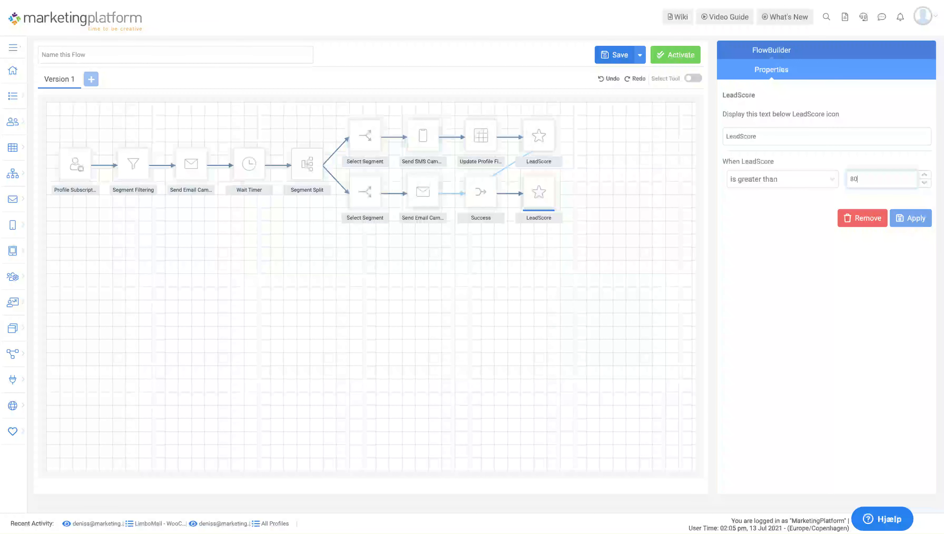
{"action": "left_click", "coordinate": [911, 218]}
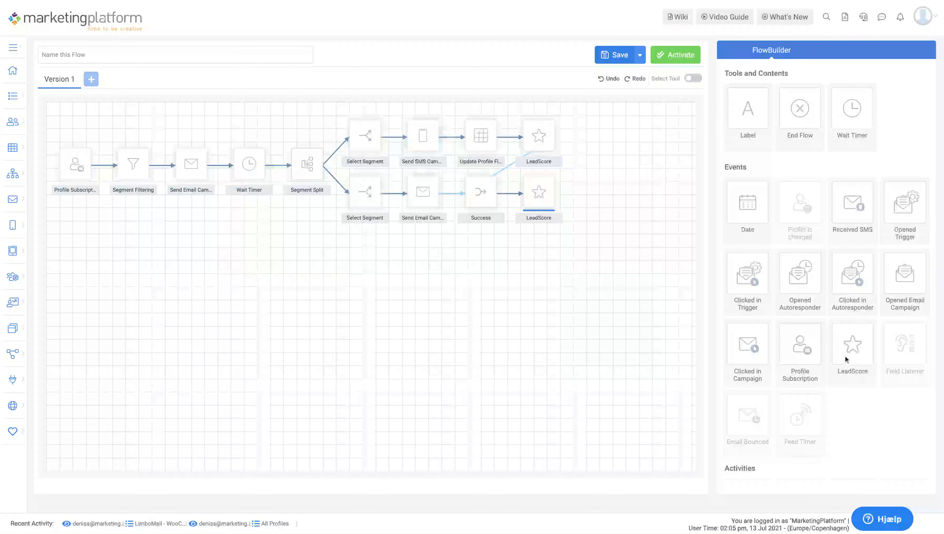
Add an Add to another flow activity after the last LeadScore, select "FlowBuilder - velkomst flow", and apply it.
{"action": "scroll", "coordinate": [845, 355], "scroll_direction": "down", "scroll_amount": 8}
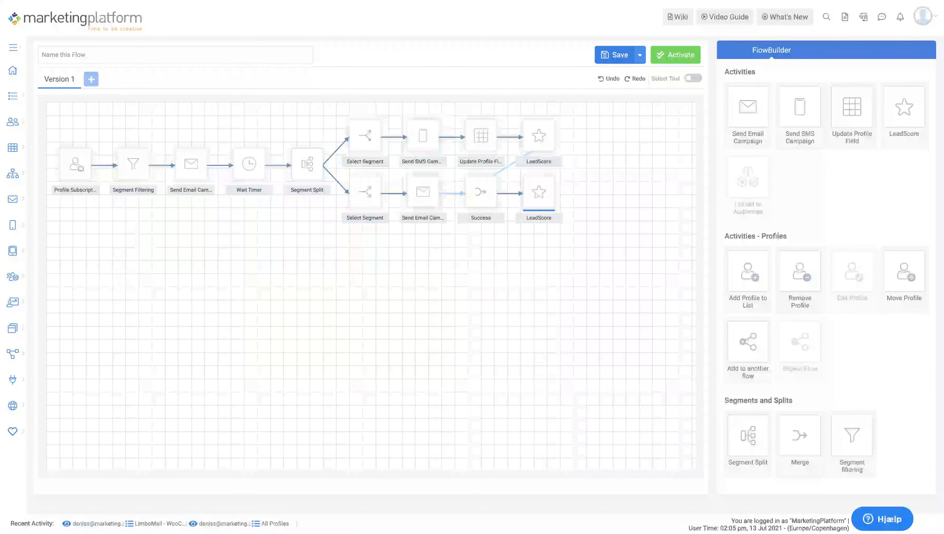
{"action": "left_click_drag", "start_coordinate": [748, 342], "coordinate": [596, 192]}
{"action": "left_click", "coordinate": [733, 231]}
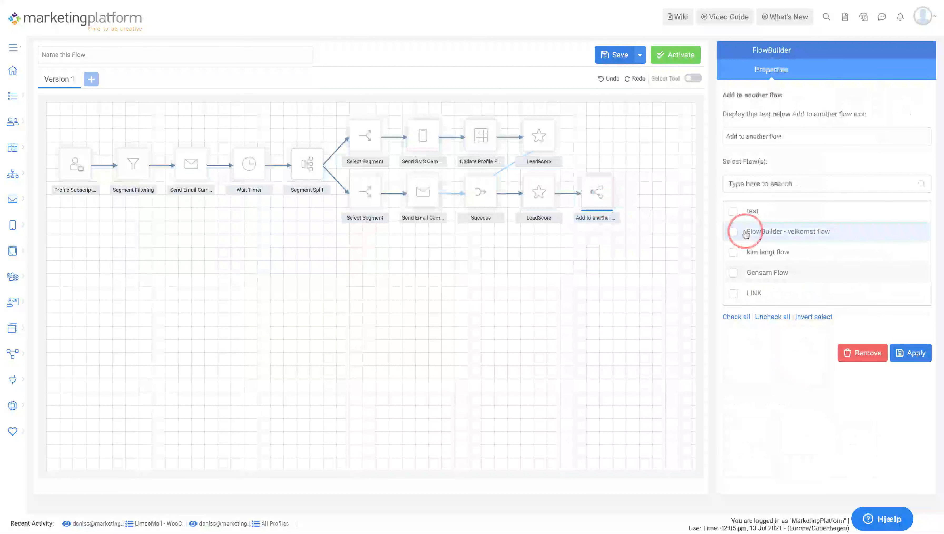
{"action": "left_click", "coordinate": [909, 351]}
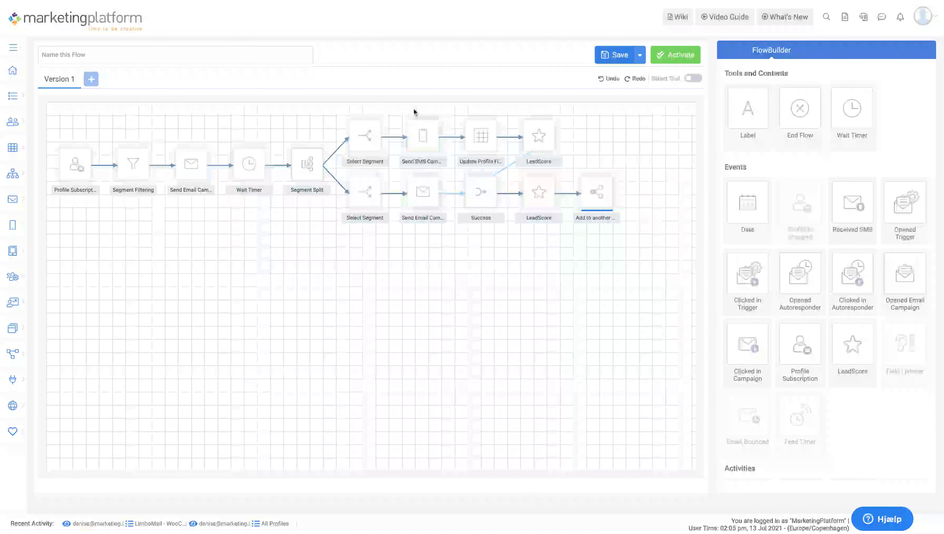
Start creating a new segment, leaving the current flow without saving it.
{"action": "left_click", "coordinate": [17, 53]}
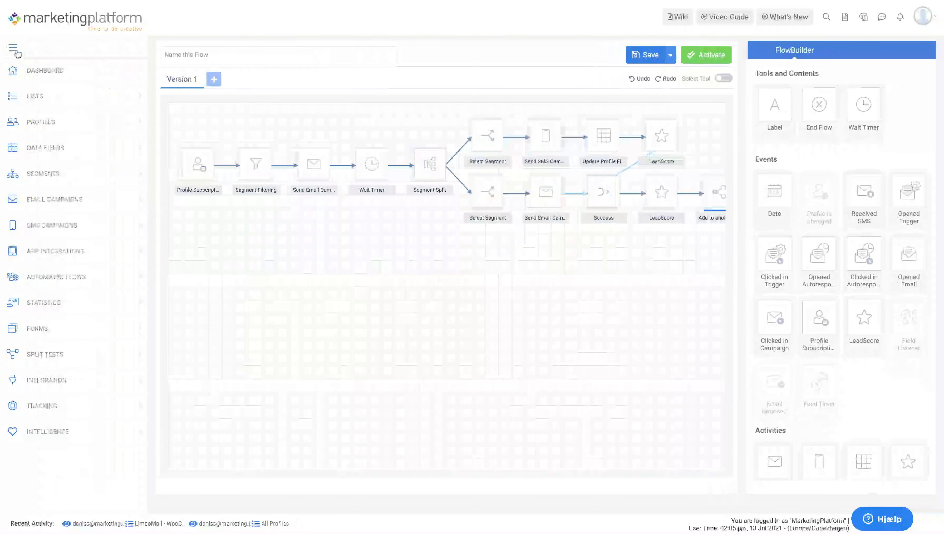
{"action": "left_click", "coordinate": [35, 176]}
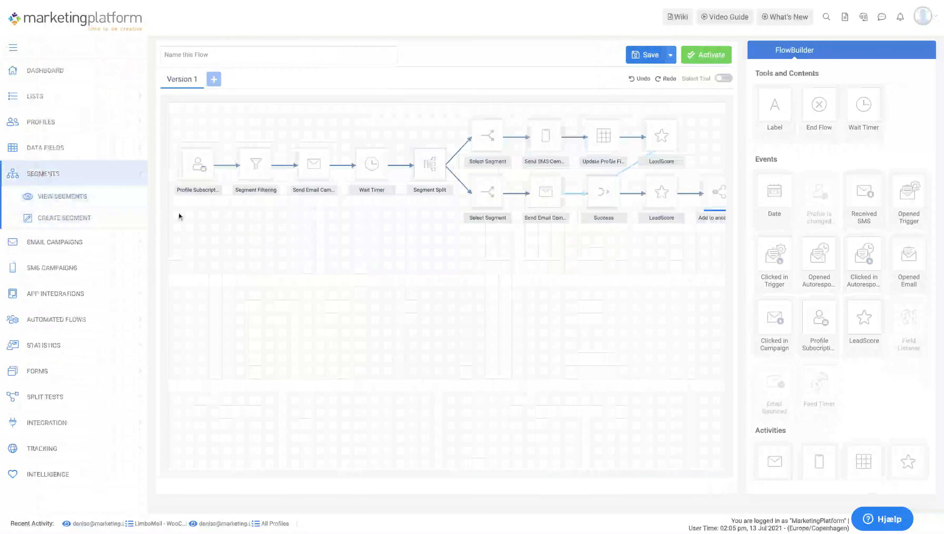
{"action": "left_click", "coordinate": [50, 218]}
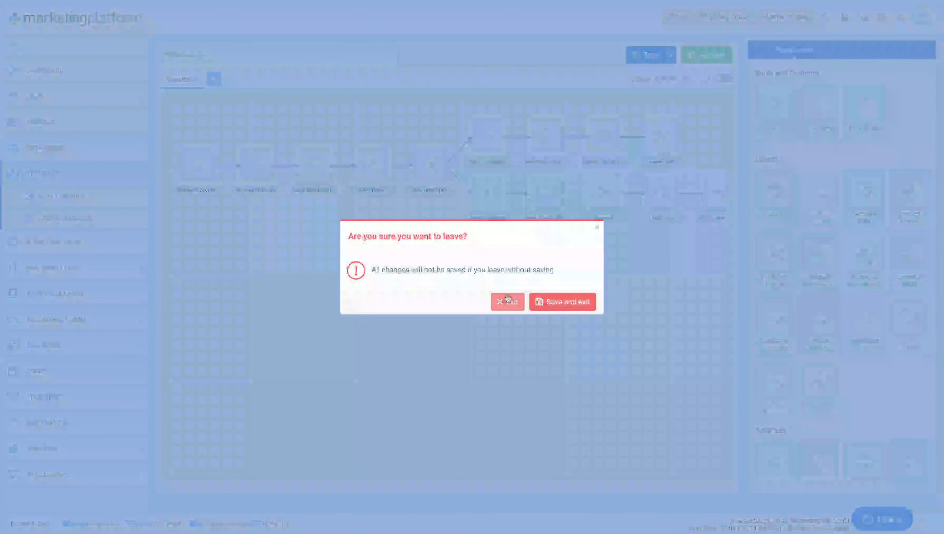
{"action": "left_click", "coordinate": [510, 302]}
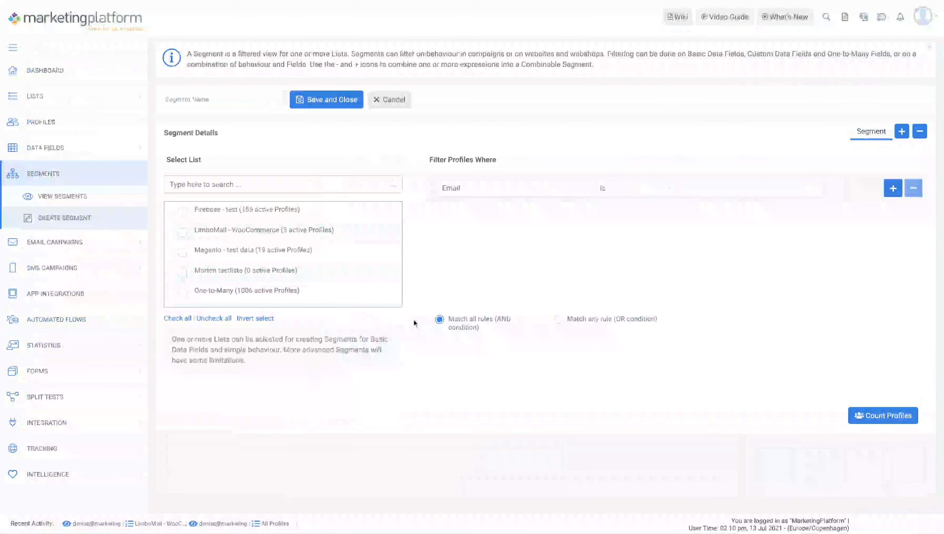
Select the LimboMail - WooCommerce list and filter profiles where the worders order date is more than 40 days.
{"action": "left_click", "coordinate": [221, 234]}
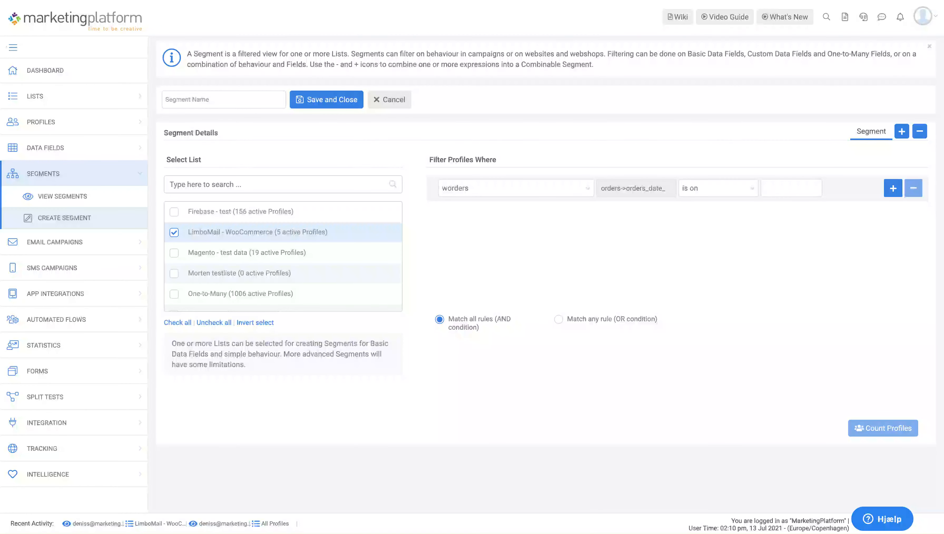
{"action": "left_click", "coordinate": [738, 244]}
{"action": "left_click", "coordinate": [773, 189]}
{"action": "type", "text": "40"}
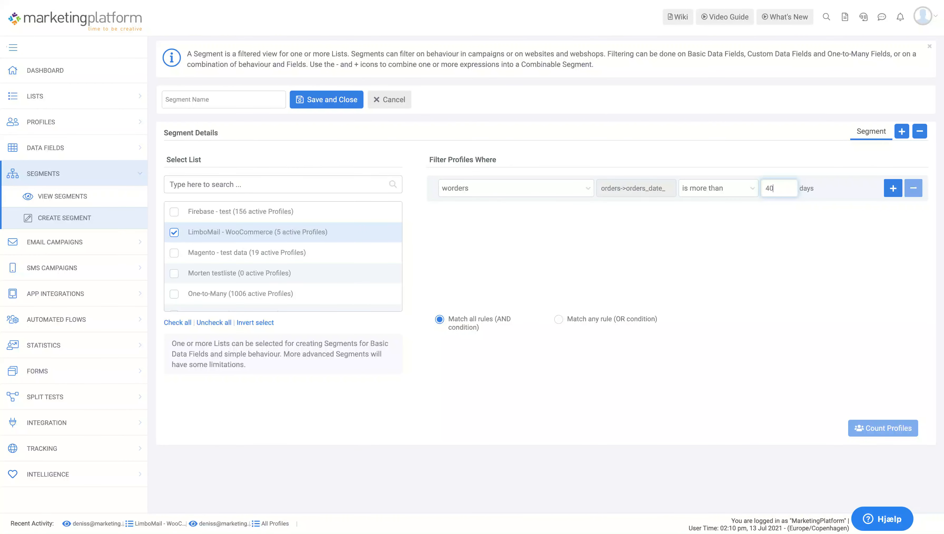
Add a second filter rule requiring otmfieldlimbo's orders->status field to be "YES".
{"action": "left_click", "coordinate": [891, 189]}
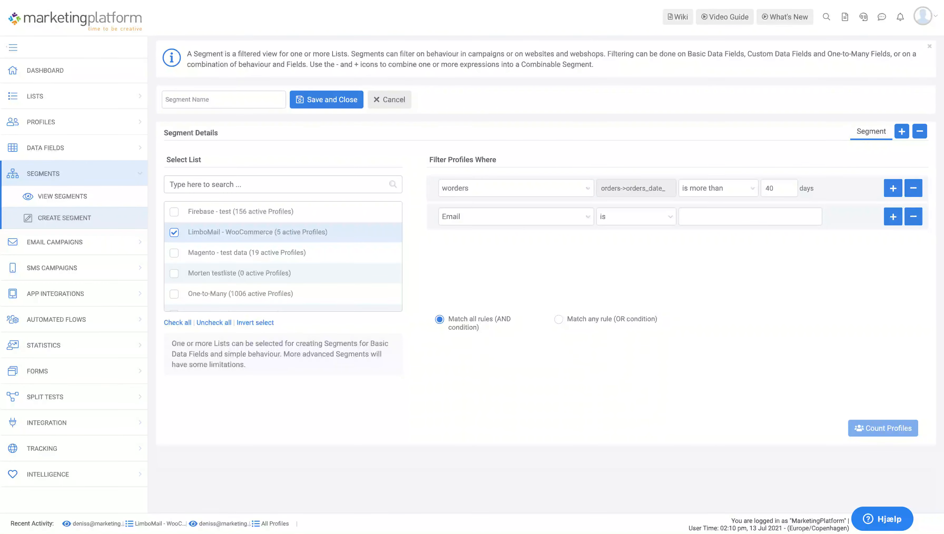
{"action": "left_click", "coordinate": [477, 318]}
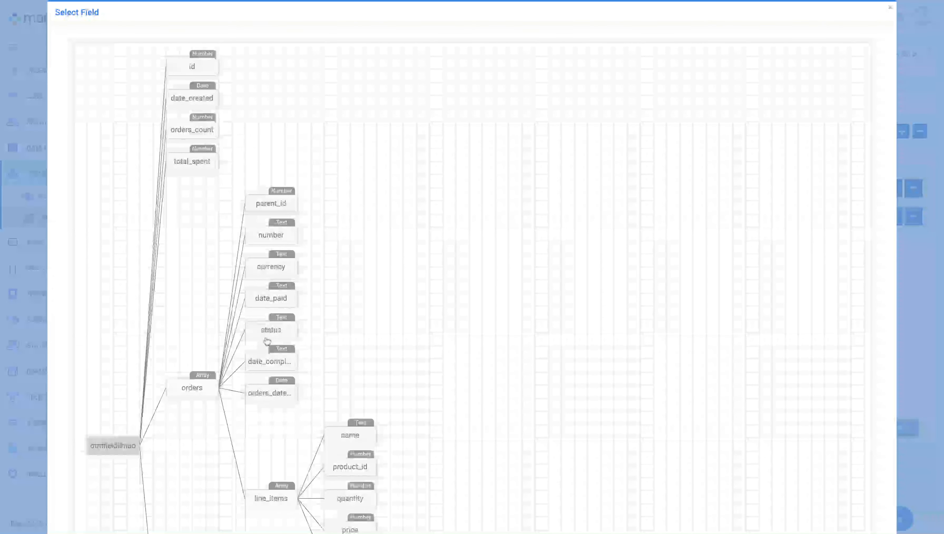
{"action": "left_click", "coordinate": [269, 331]}
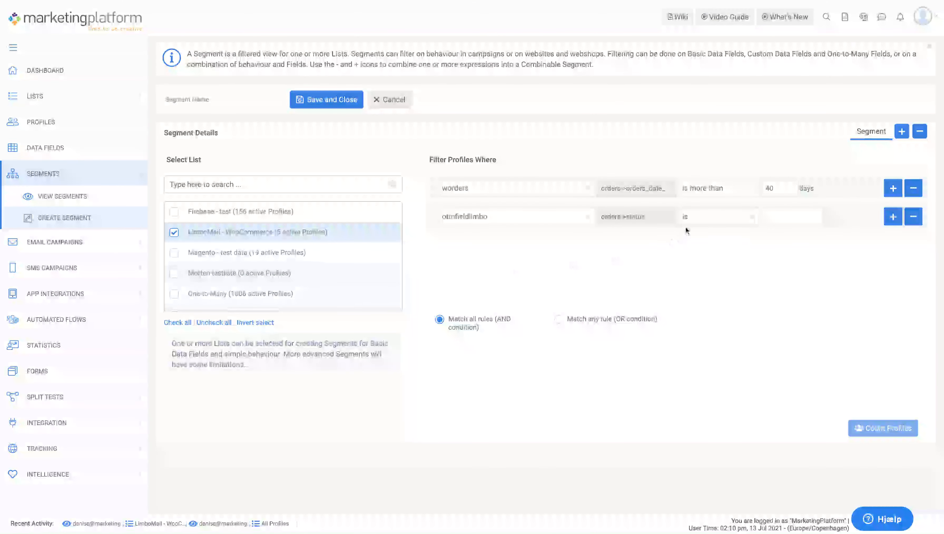
{"action": "left_click", "coordinate": [764, 218]}
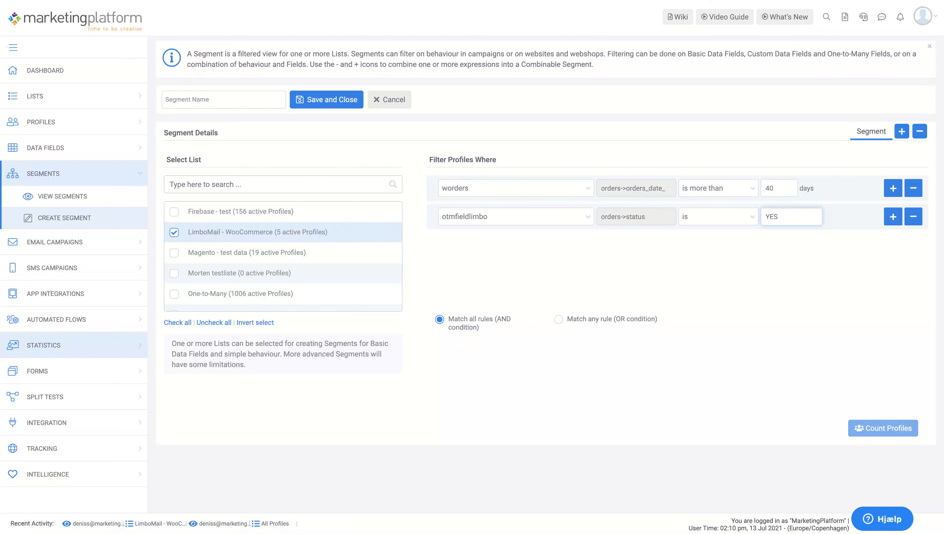
Look through the Split Tests and Integration options in the main navigation.
{"action": "left_click", "coordinate": [56, 402]}
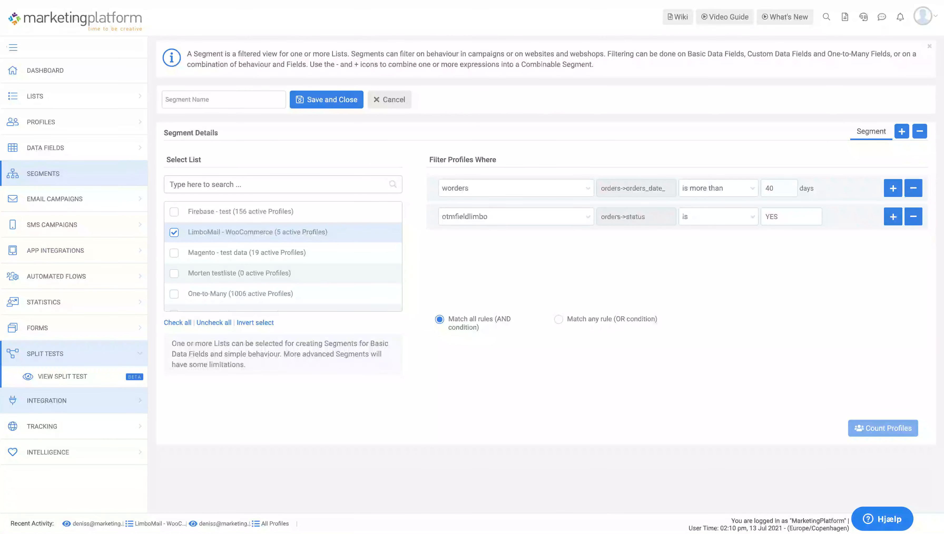
{"action": "left_click", "coordinate": [57, 400]}
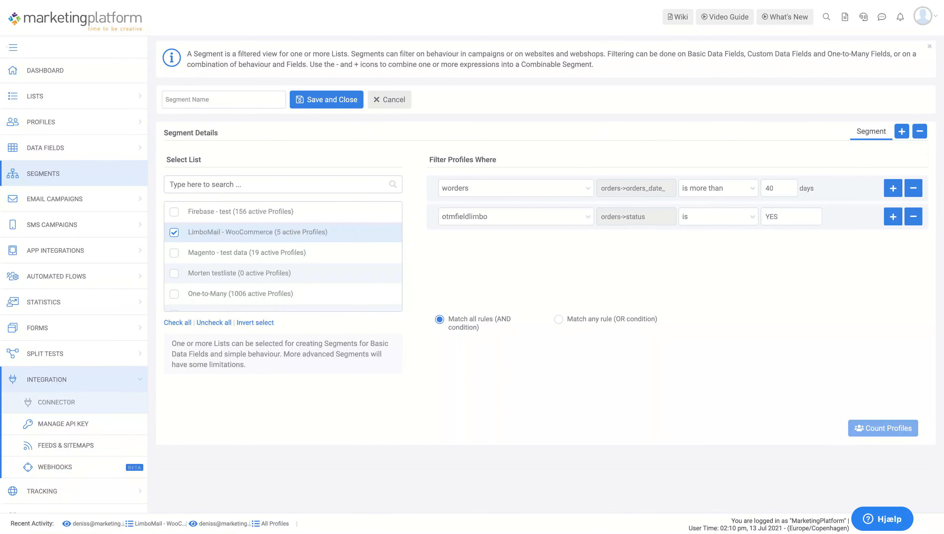
{"action": "scroll", "coordinate": [73, 283], "scroll_direction": "down", "scroll_amount": 1}
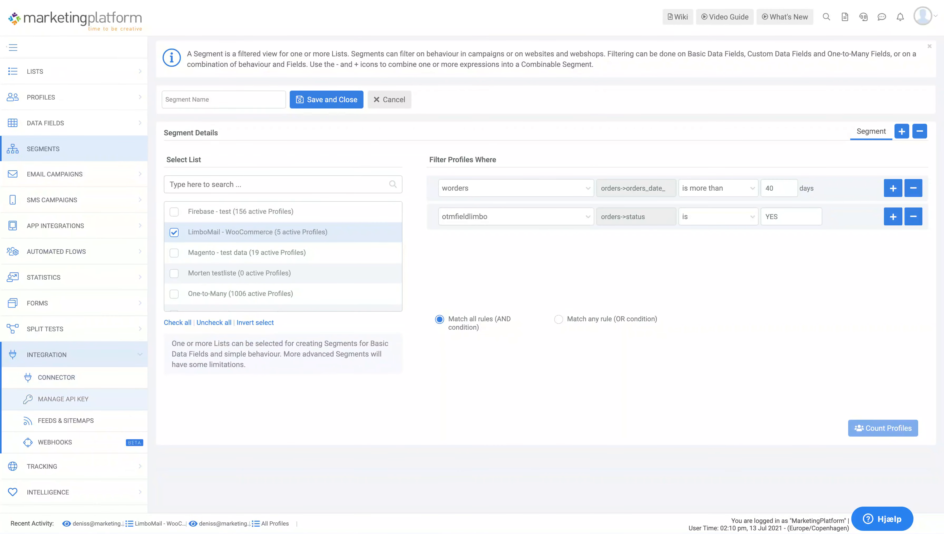